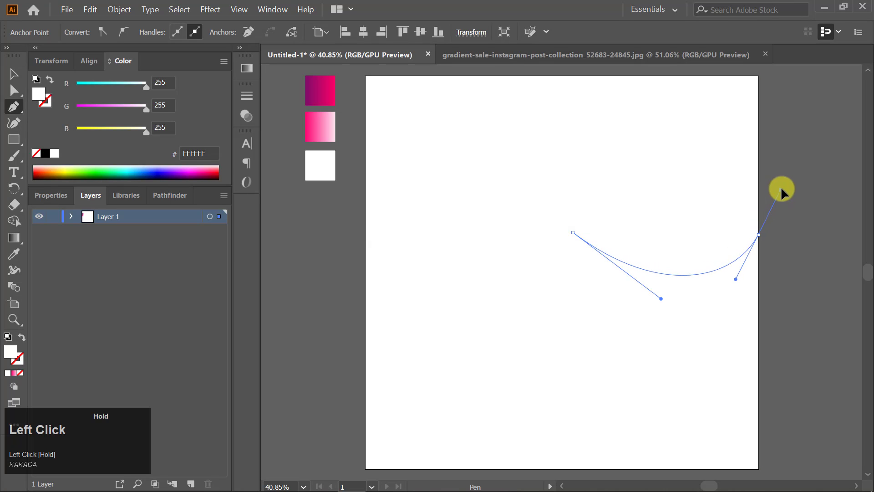
Finish the S-shaped wave with the Pen tool and close it down to the artboard's lower corners.
mouse_move(810, 195)
left_mouse_down()
mouse_move(787, 195)
mouse_move(797, 194)
left_mouse_up()
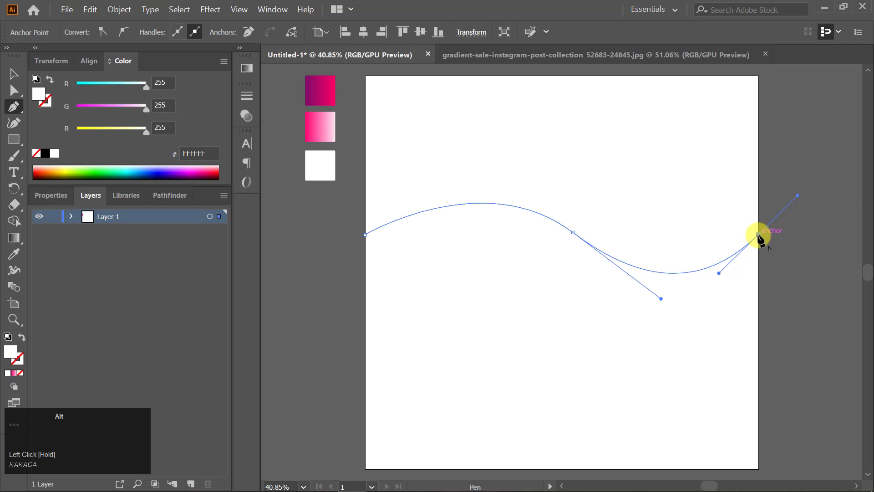
left_click_drag(758, 235, 799, 274)
scroll(799, 275, "down", 3)
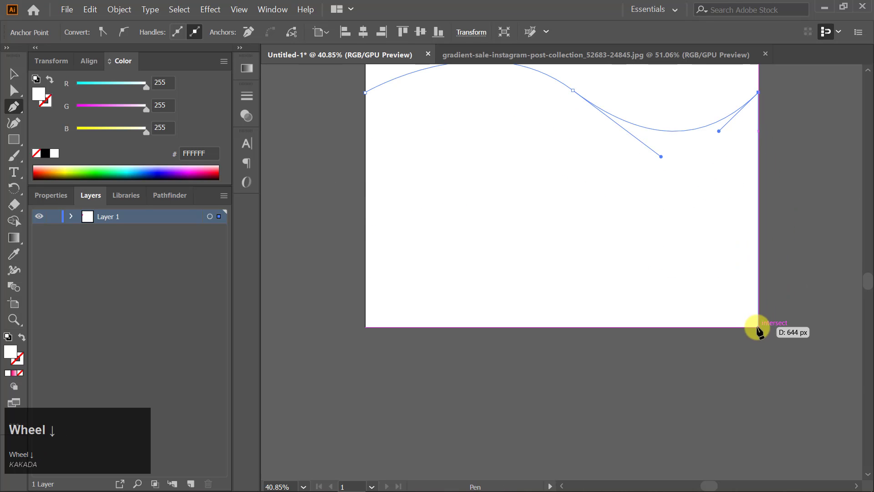
left_click(758, 326)
left_click(365, 326)
scroll(362, 300, "up", 3)
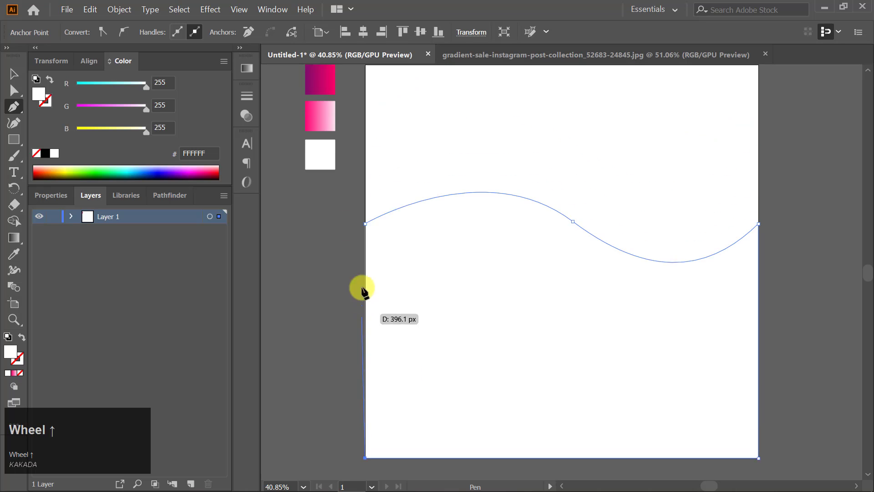
left_click(364, 234)
scroll(386, 278, "up", 2)
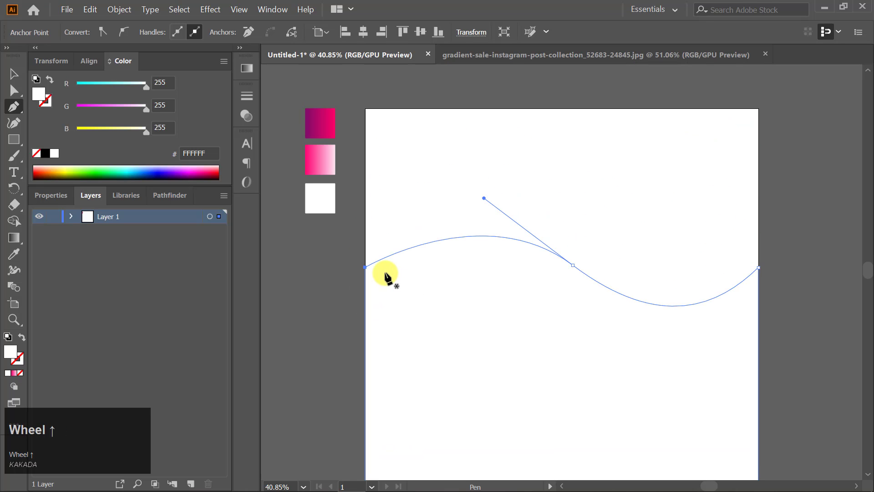
Fill the wave shape with the purple-to-pink sample gradient, running vertically from purple at the crest to pink below, and deselect it.
key("i")
left_click(319, 125)
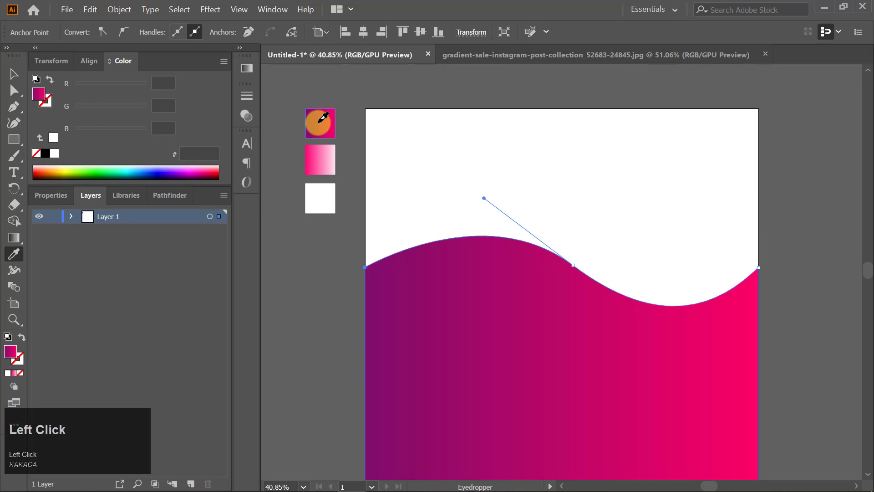
scroll(414, 222, "down", 4)
key("g")
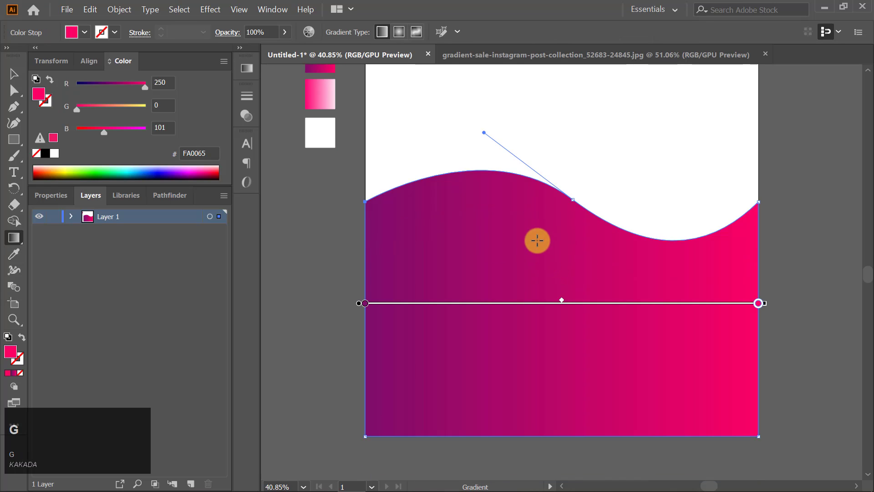
mouse_move(533, 177)
left_mouse_down()
mouse_move(546, 328)
mouse_move(533, 376)
left_mouse_up()
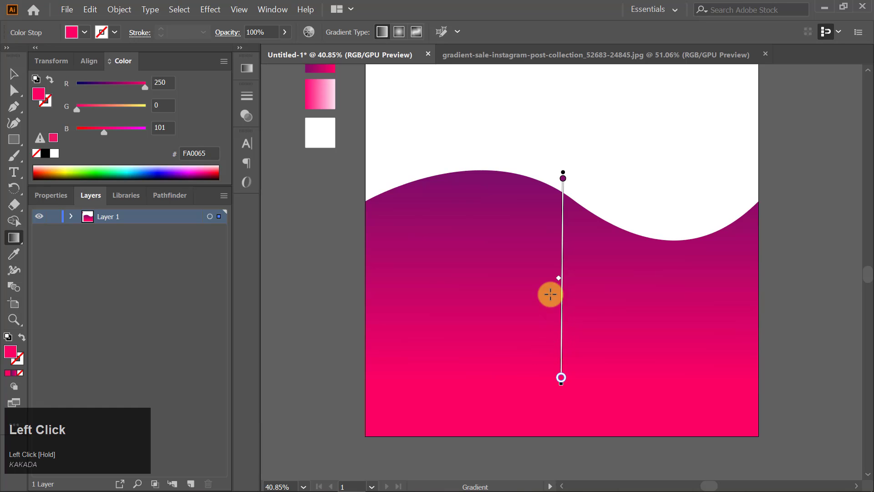
left_click(558, 280)
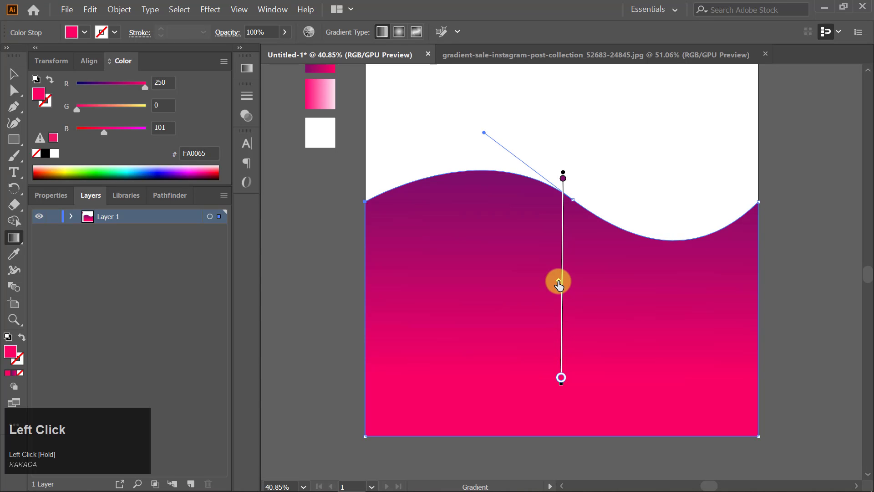
key("v")
left_click(789, 243)
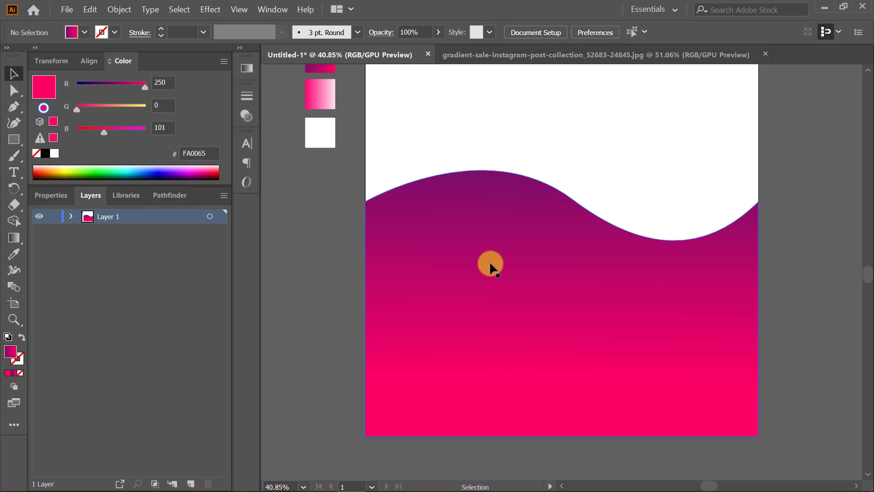
Draw a second closed wave with the Pen tool, starting just below the first wave's left end and extending past the artboard's lower edge.
key("p")
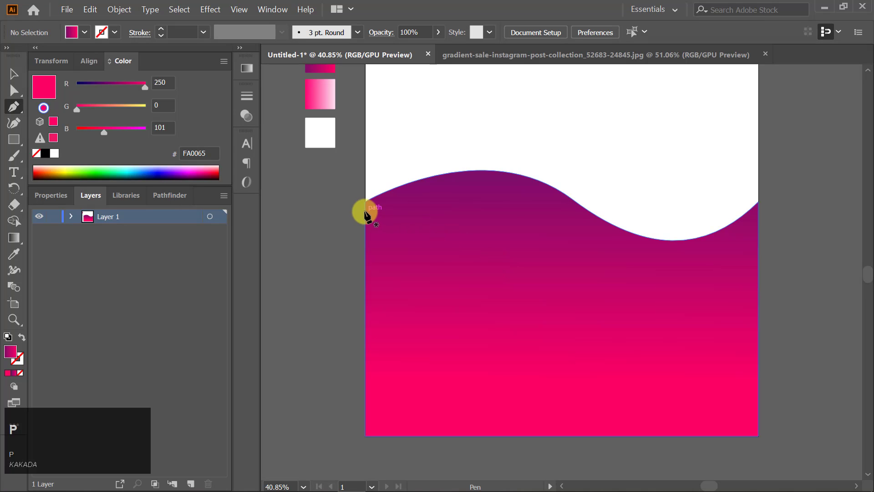
left_click(365, 213)
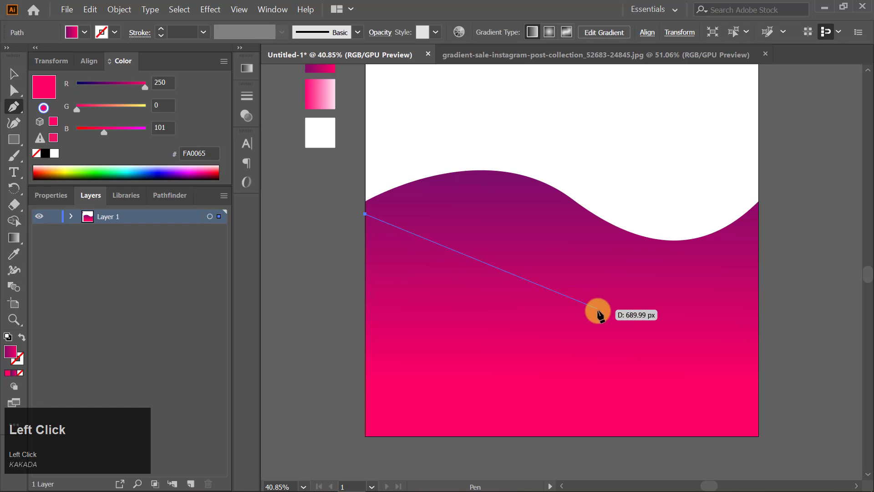
left_click_drag(586, 332, 731, 285)
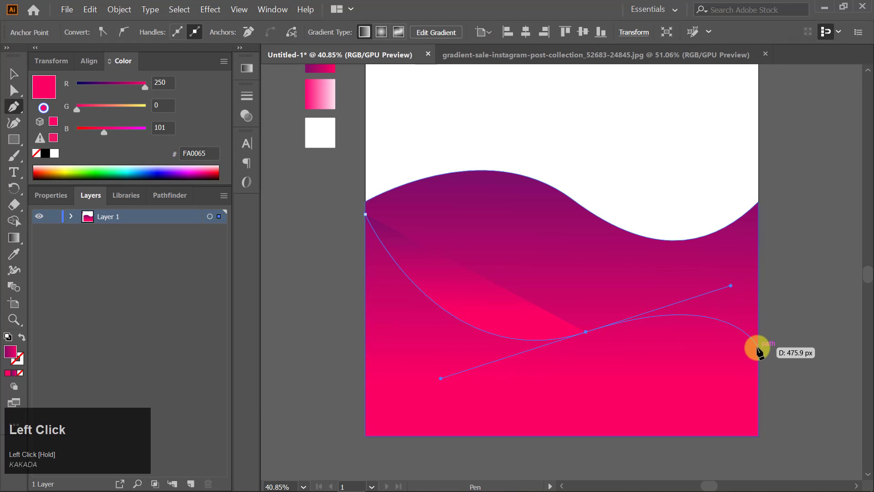
left_click(758, 348)
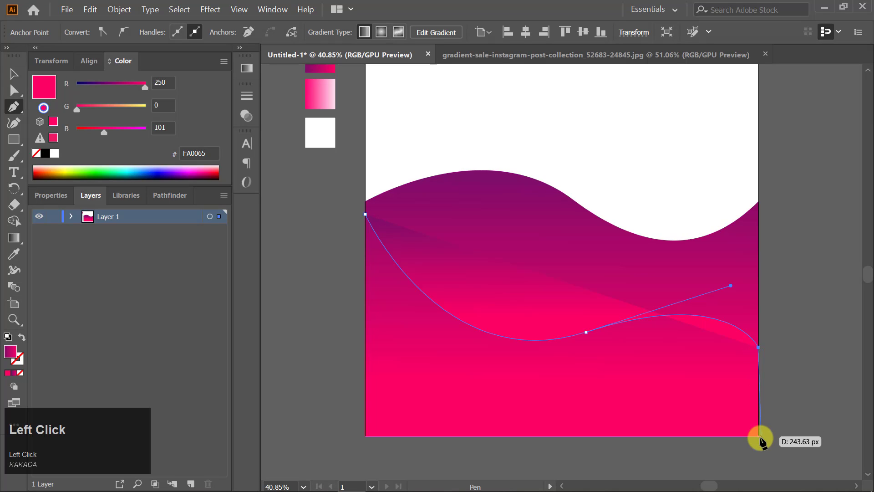
left_click(758, 440)
left_click(345, 445)
left_click(365, 214)
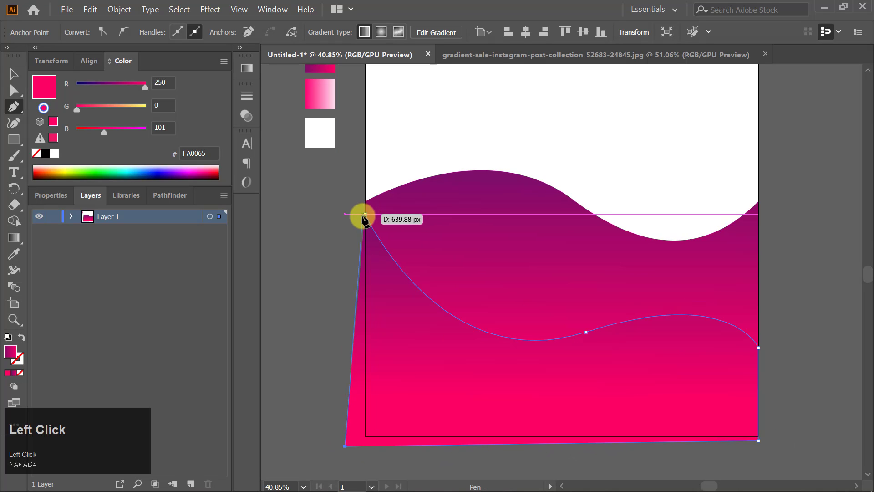
Fill the second wave with the pink-to-light-pink sample gradient, angled slightly downward to the right, shift its midpoint toward the pink end, and deselect it.
key("i")
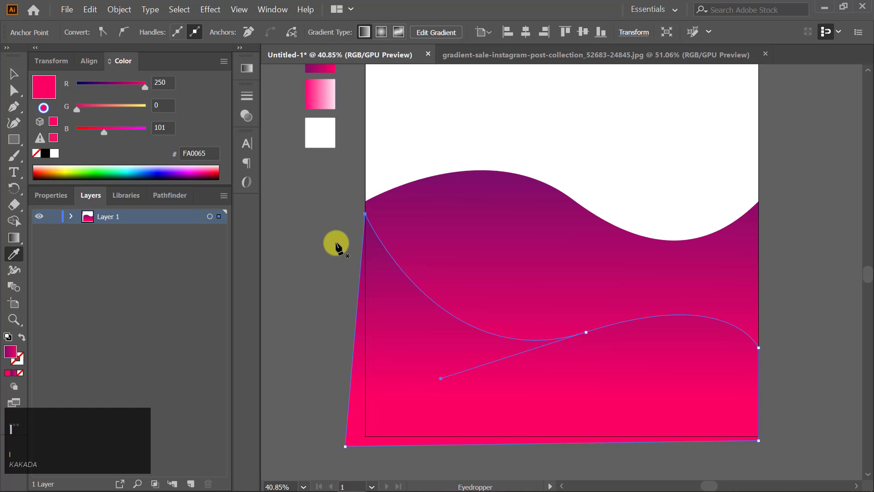
left_click(318, 91)
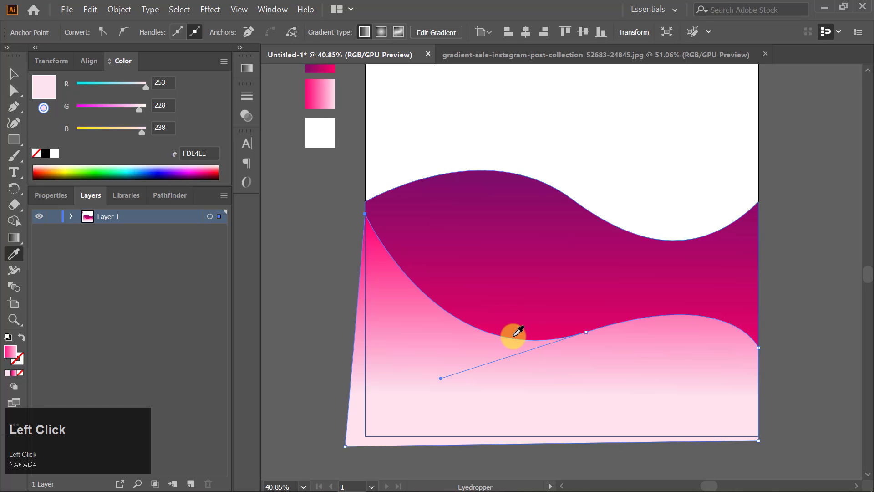
key("g")
mouse_move(410, 325)
left_mouse_down()
mouse_move(669, 368)
mouse_move(753, 394)
mouse_move(751, 410)
left_mouse_up()
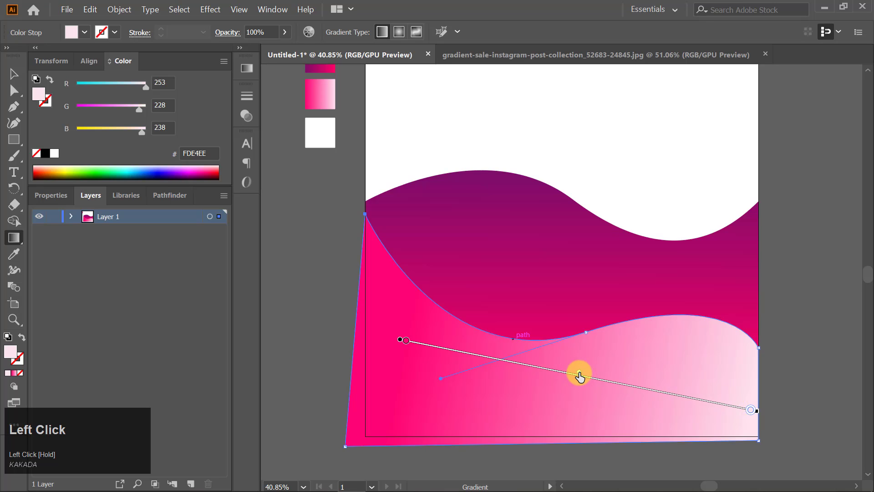
mouse_move(579, 377)
left_mouse_down()
mouse_move(541, 375)
mouse_move(543, 364)
mouse_move(550, 369)
left_mouse_up()
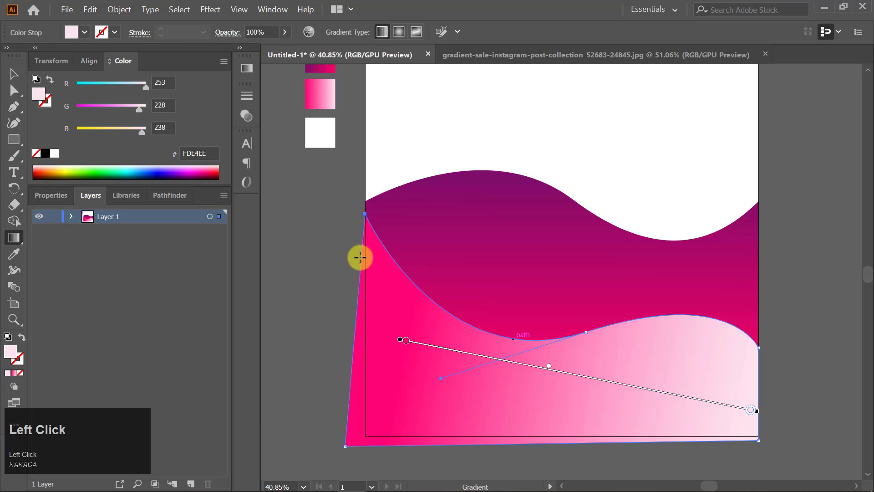
key("p")
left_click(333, 228, "ctrl")
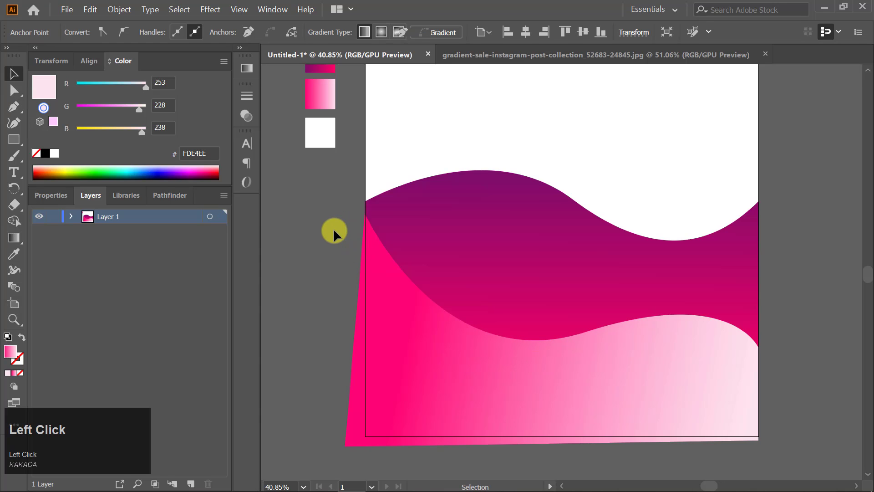
Draw a third closed wave with the Pen tool inside the second, curving down to the artboard's lower edge near its right corner.
key("p")
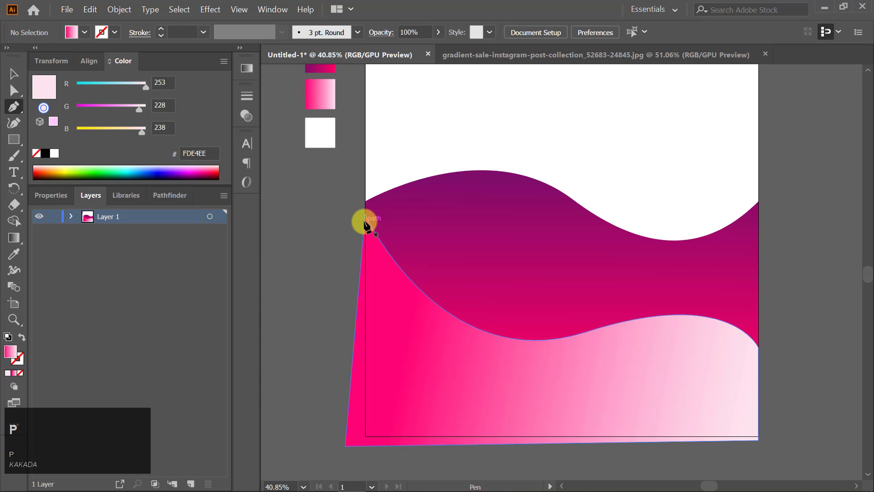
left_click(364, 223)
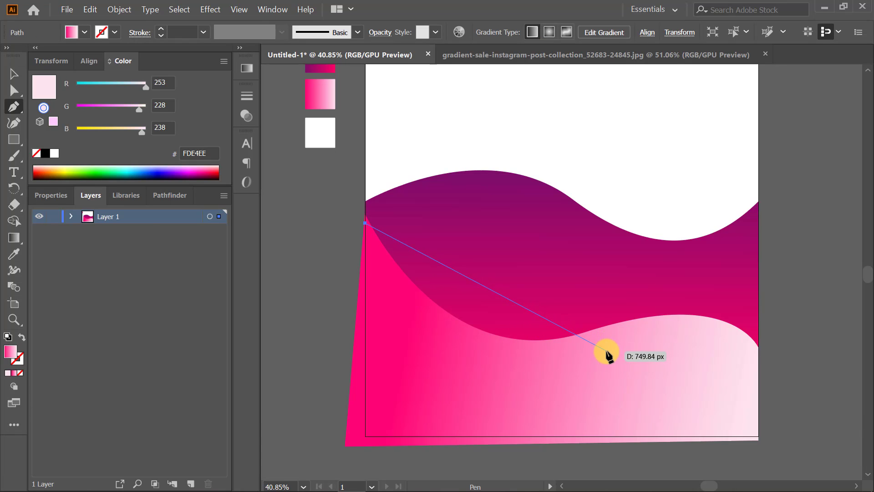
left_click_drag(599, 354, 779, 303)
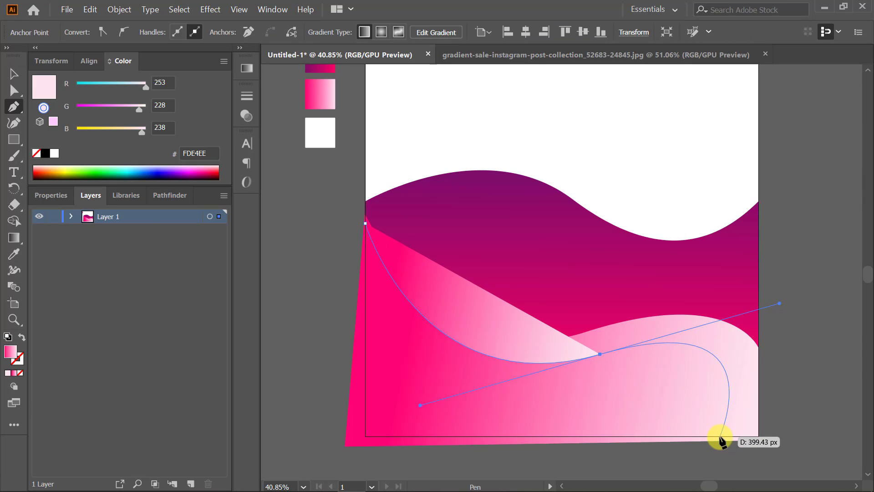
left_click(719, 436)
left_click(365, 437)
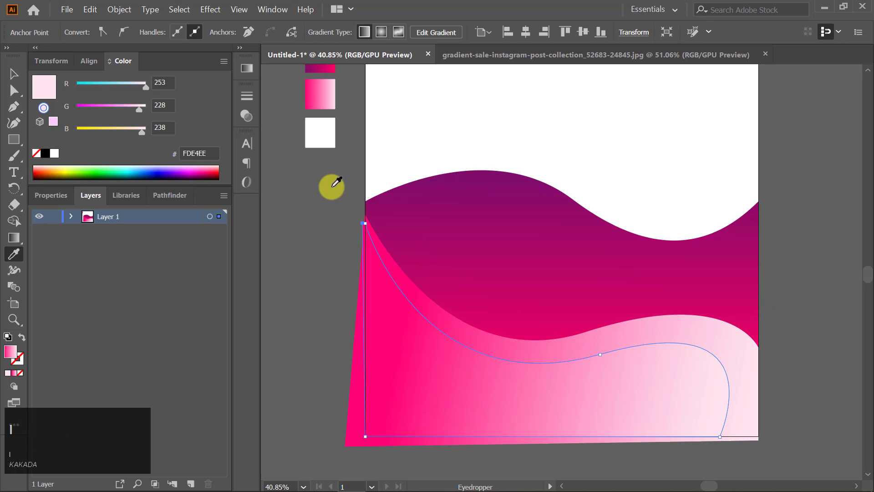
Fill the third wave with the white sample colour and deselect it.
left_click(320, 133)
key("v")
left_click(438, 144)
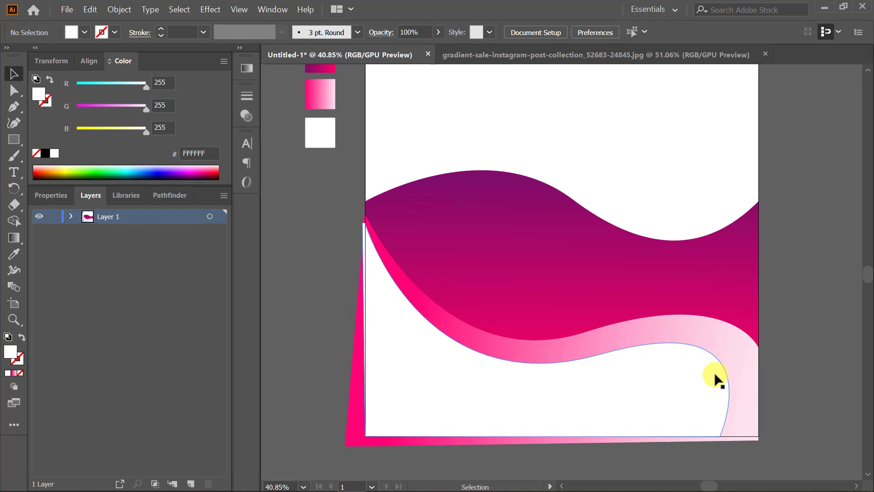
scroll(806, 272, "up", 2)
scroll(806, 272, "down", 1)
scroll(806, 272, "up", 1)
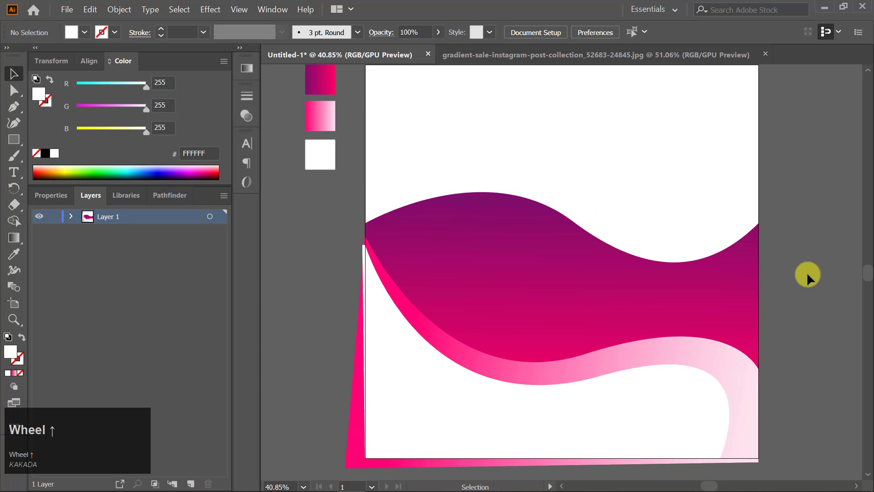
Draw a rectangle across the artboard's full width, from its top edge nearly to the bottom, as a background.
key("m")
left_click_drag(363, 97, 758, 405)
scroll(760, 403, "up", 2)
key("a")
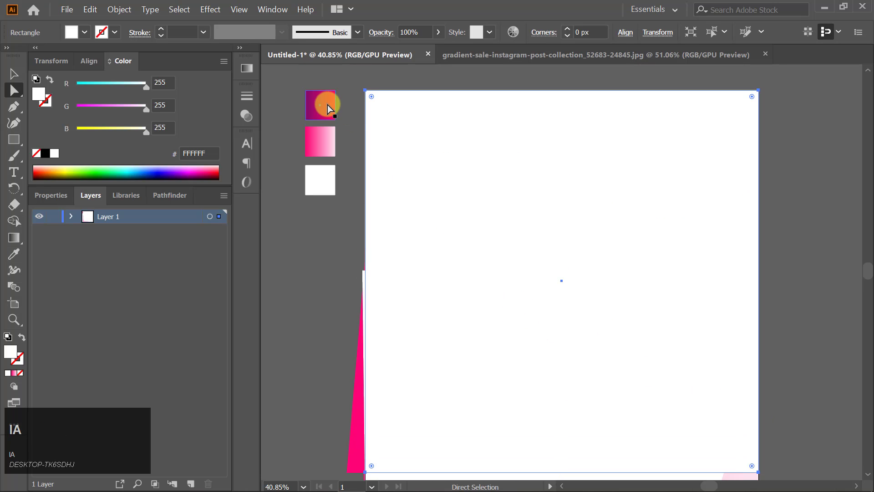
Fill the background rectangle with the purple-to-pink sample gradient, running vertically from purple at the top edge to pink.
key("i")
left_click(327, 105)
key("v")
right_click(569, 192)
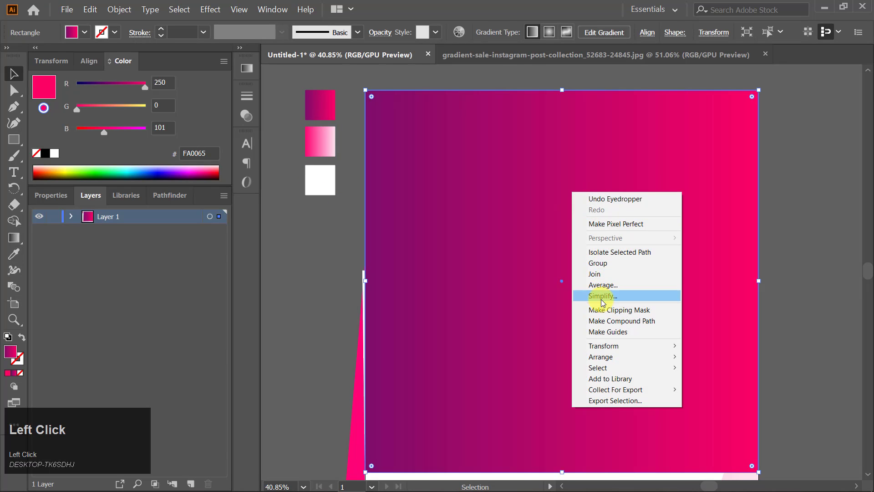
left_click(478, 180)
key("g")
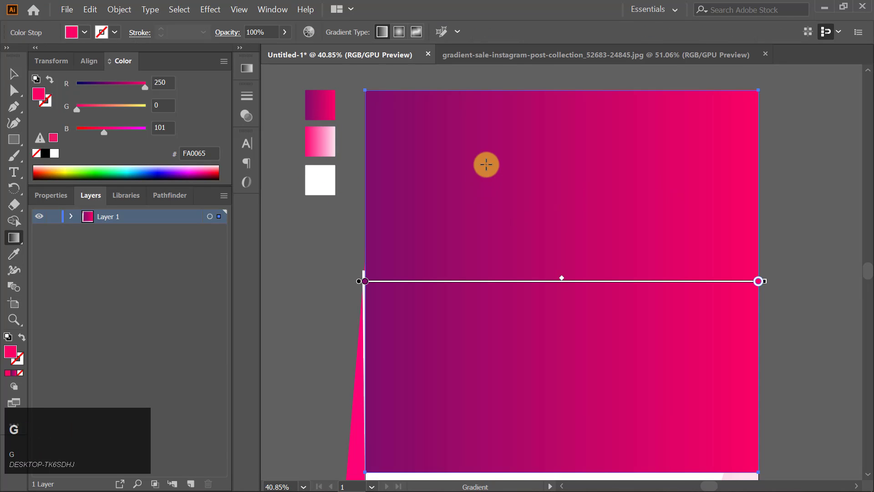
mouse_move(559, 93)
left_mouse_down()
mouse_move(570, 287)
mouse_move(560, 368)
left_mouse_up()
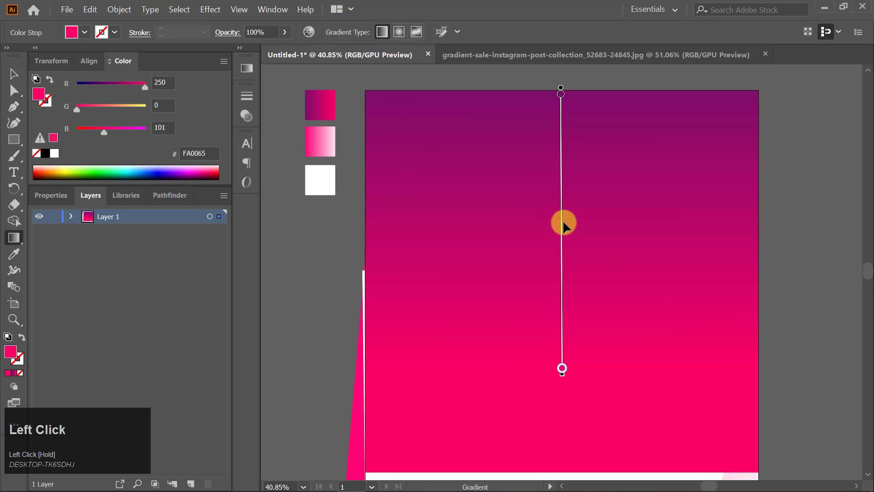
Send the background rectangle to the back, behind all the waves, and deselect it.
right_click(585, 204)
mouse_move(636, 368)
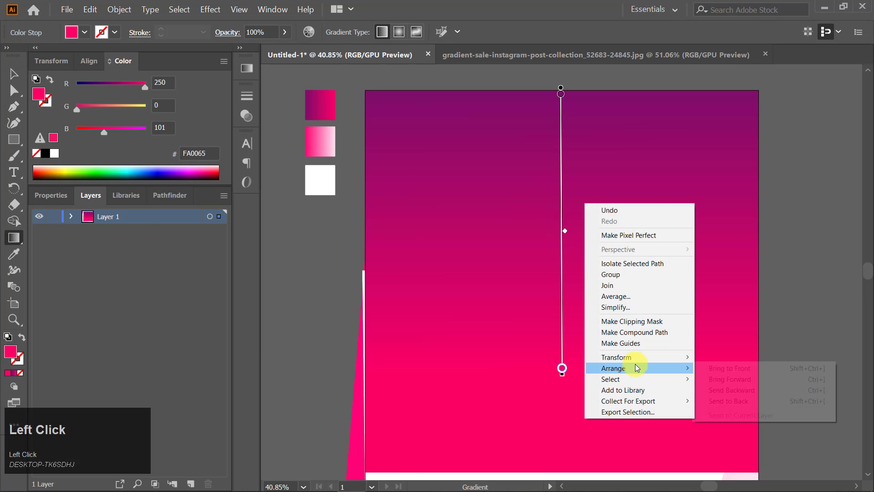
left_click(739, 401)
key("v")
scroll(809, 226, "down", 2)
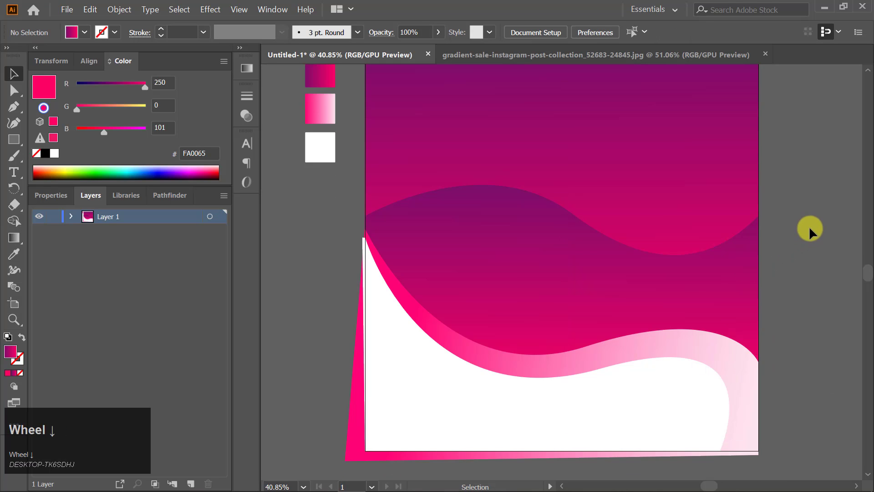
Move the background rectangle's gradient midpoint upward so that pink takes up more of the area.
left_click(649, 138)
key("g")
left_click(564, 201)
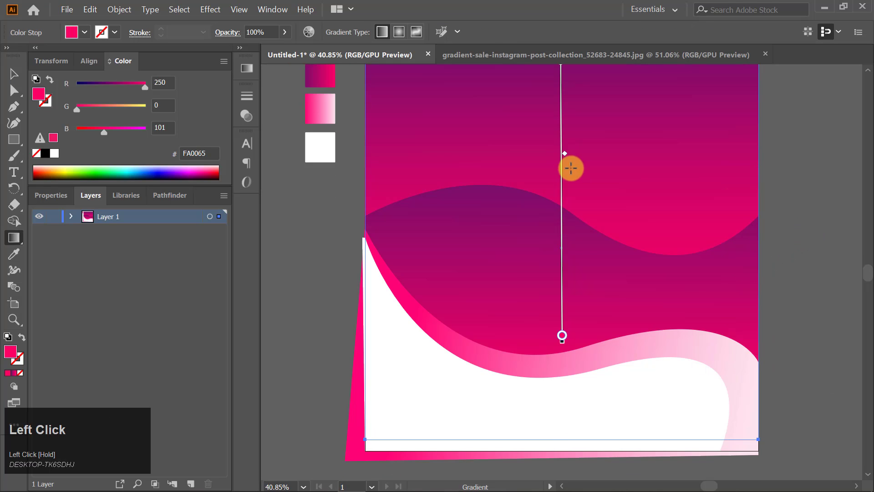
scroll(570, 169, "up", 2)
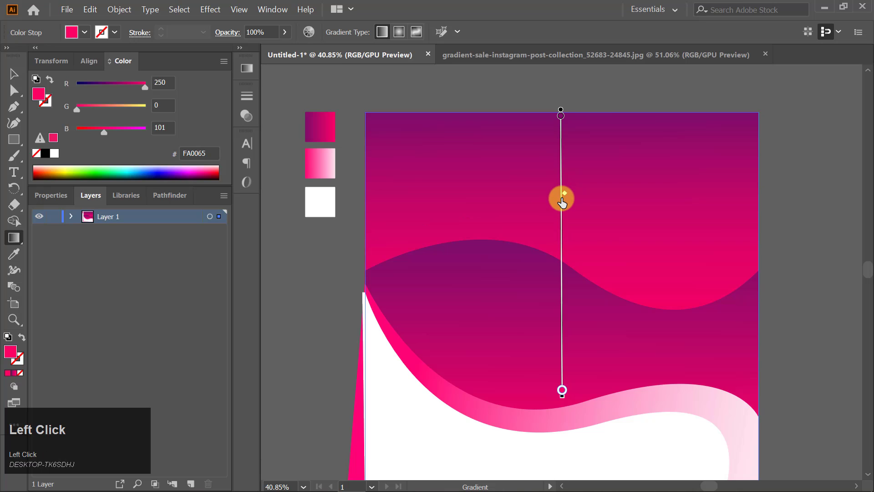
Move the purple-to-pink wave's gradient midpoint upward toward its purple end.
key("v")
left_click(556, 326)
scroll(559, 327, "down", 1)
key("g")
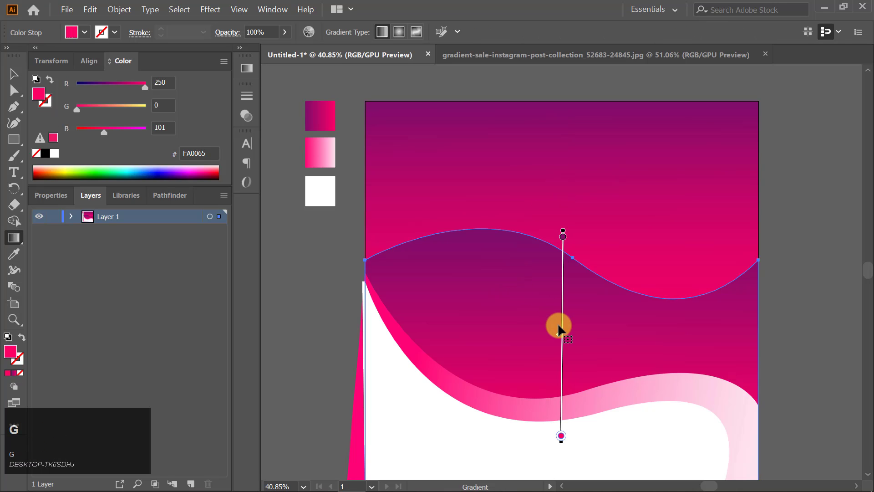
left_click_drag(559, 337, 559, 306)
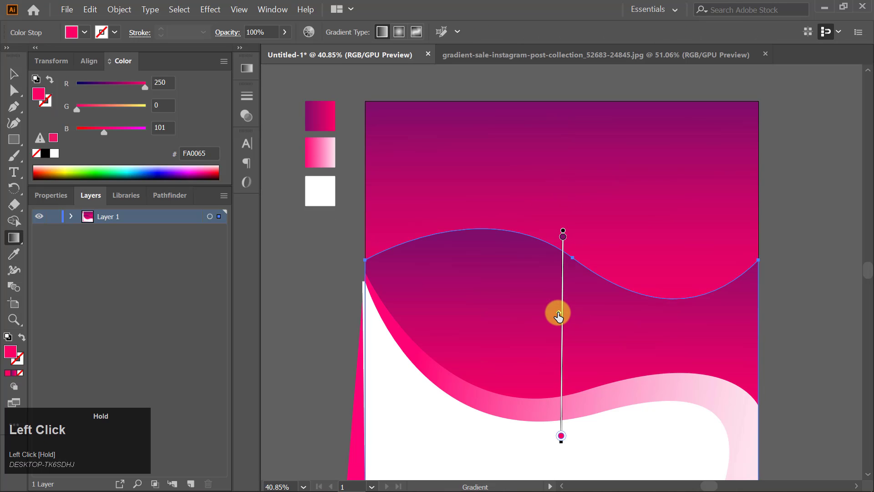
Move the pink-to-light-pink wave's gradient midpoint toward its light end, keeping more of the wave pink, and deselect it.
key("v")
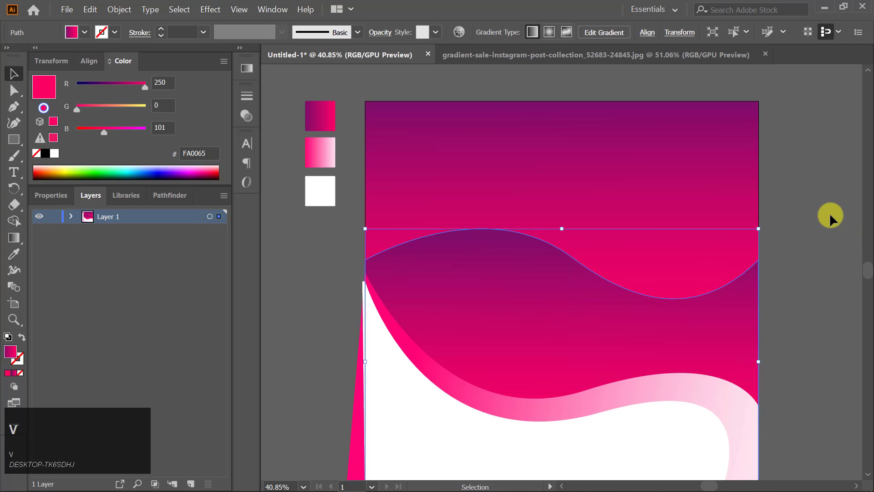
left_click(830, 214)
scroll(829, 214, "down", 2)
scroll(830, 213, "down", 3)
scroll(804, 219, "up", 1)
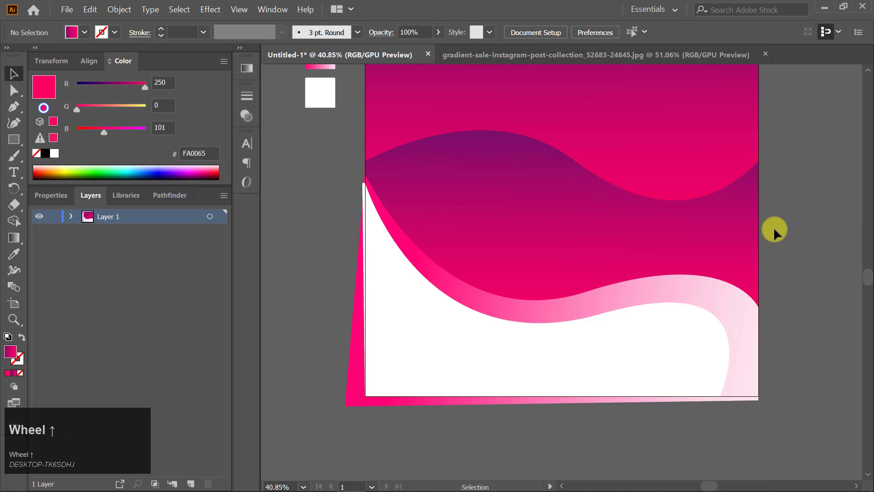
left_click(653, 290)
key("g")
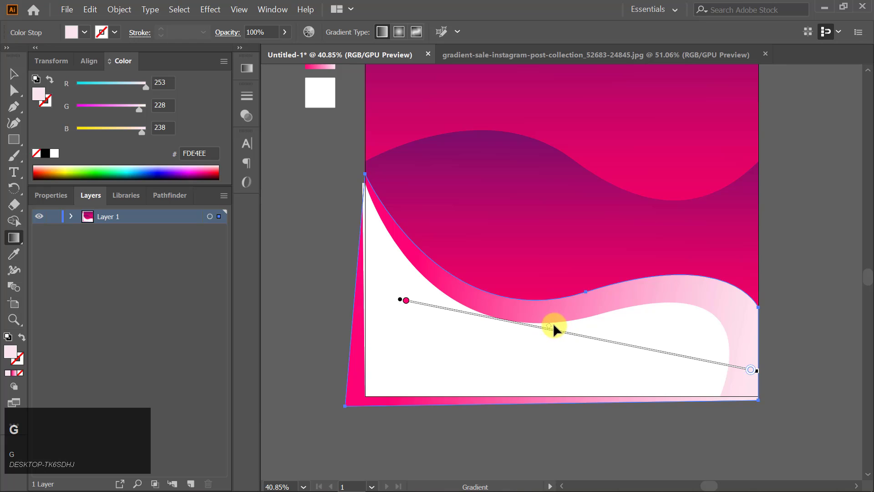
left_click_drag(549, 324, 593, 336)
key("v")
left_click(809, 190)
scroll(812, 252, "up", 2)
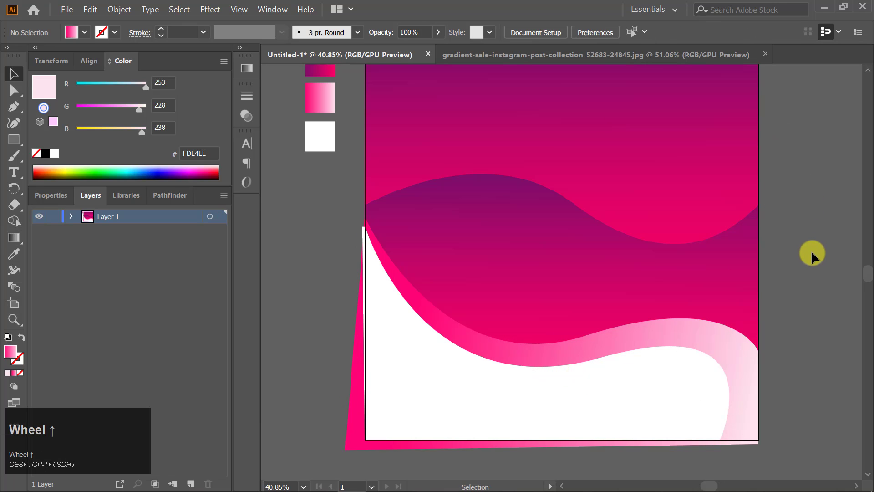
scroll(811, 253, "up", 2)
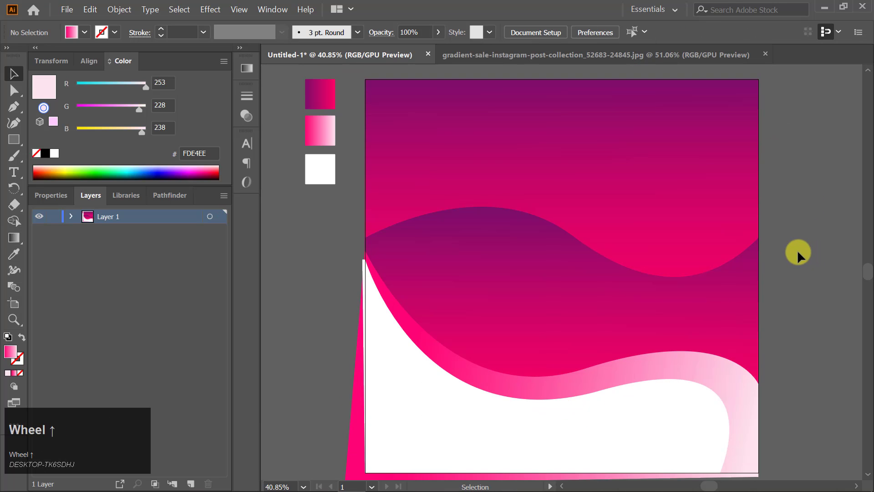
Draw a small hexagon outside the artboard beneath the color samples and fill it with the white sample color.
left_click(599, 212)
right_click(11, 138)
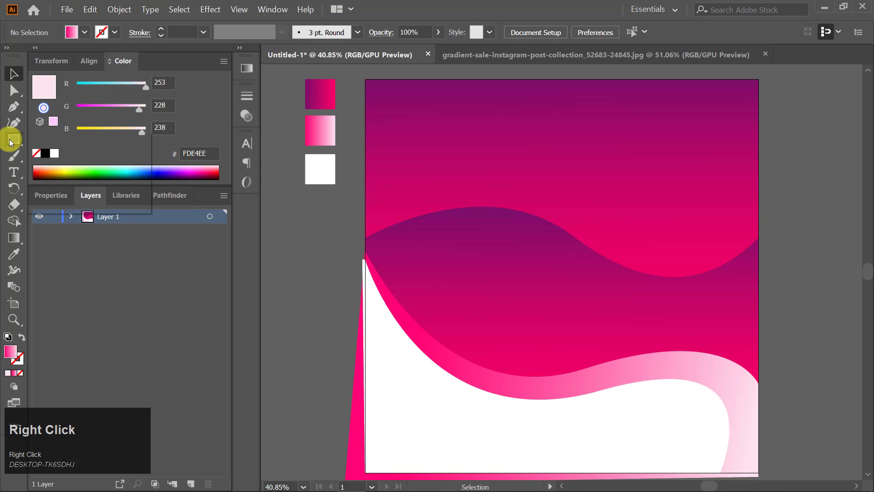
left_click(88, 172)
mouse_move(287, 250)
left_mouse_down()
mouse_move(309, 269)
mouse_move(297, 263)
left_mouse_up()
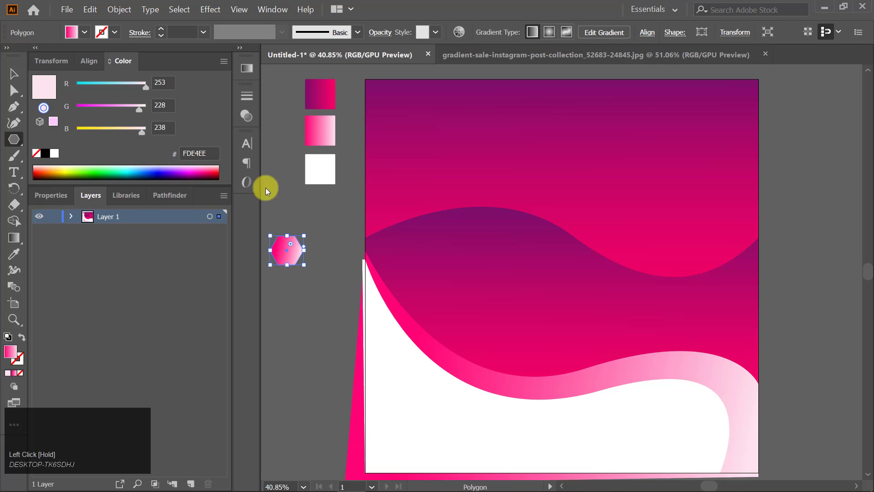
key("i")
left_click(308, 169)
key("v")
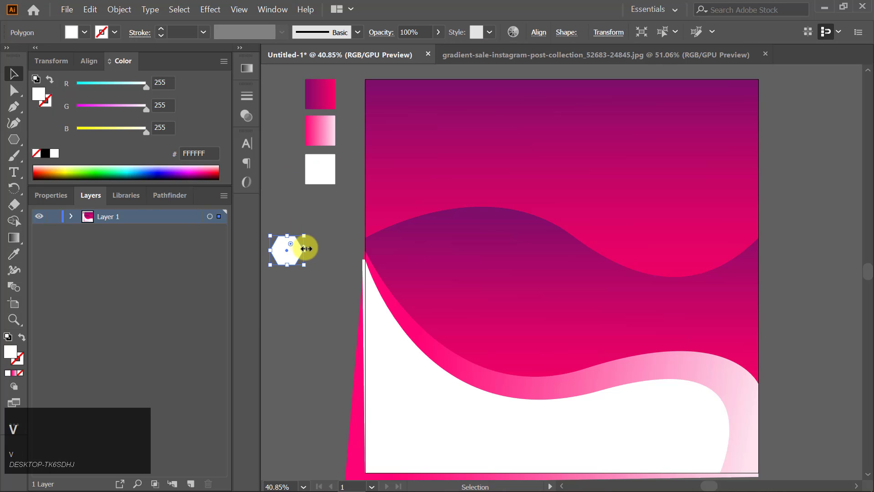
Reduce the white polygon's number of sides to three, turning it into a triangle.
scroll(303, 248, "up", 1, "alt")
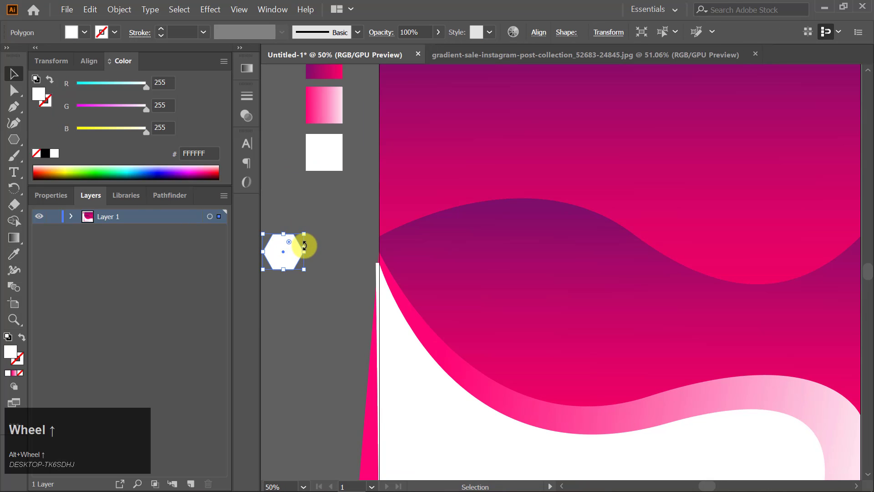
left_click_drag(303, 248, 283, 255)
scroll(293, 262, "up", 1)
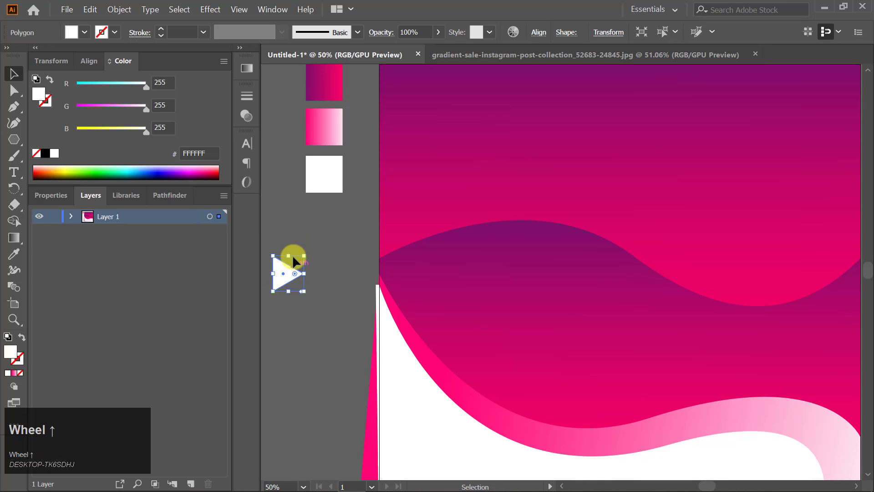
scroll(292, 259, "up", 1)
Place the triangle smaller in the artboard's upper-left area and duplicate it horizontally into a touching row of three.
left_click_drag(279, 288, 449, 140)
left_click_drag(473, 171, 473, 151)
key("ctrl+d")
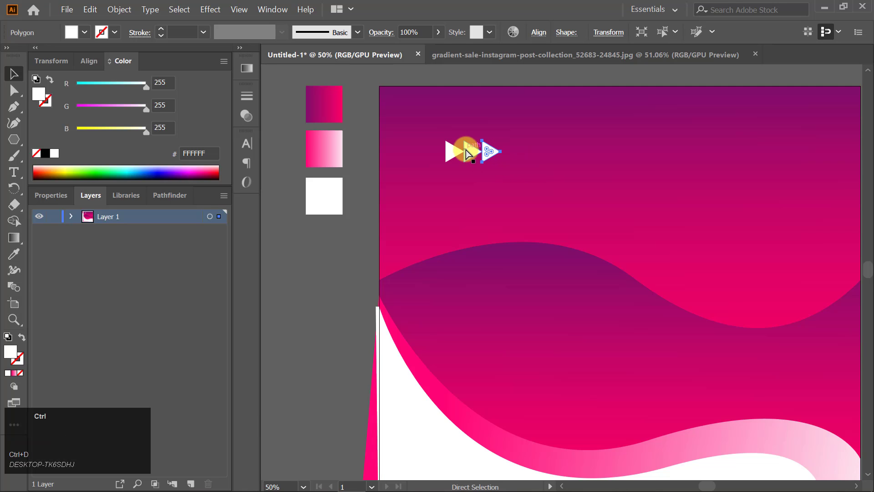
Group the three white triangles and deselect them.
left_click(466, 150, "ctrl")
left_click(456, 146, "shift")
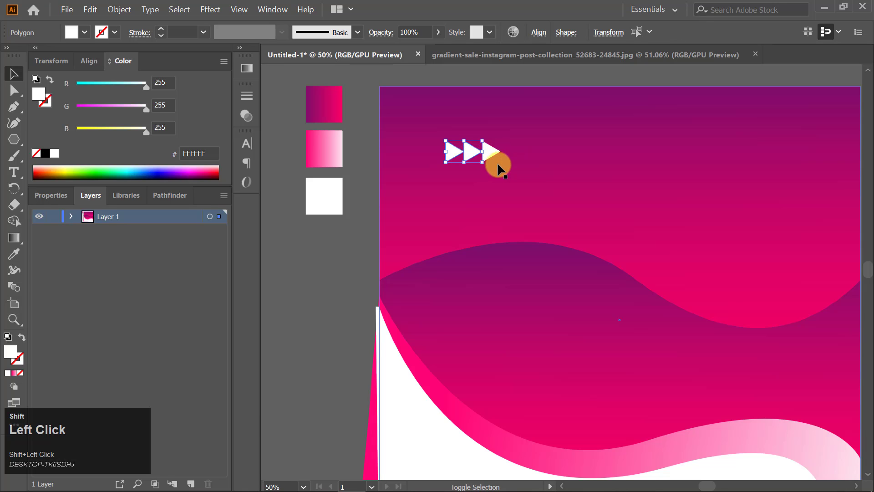
key("ctrl")
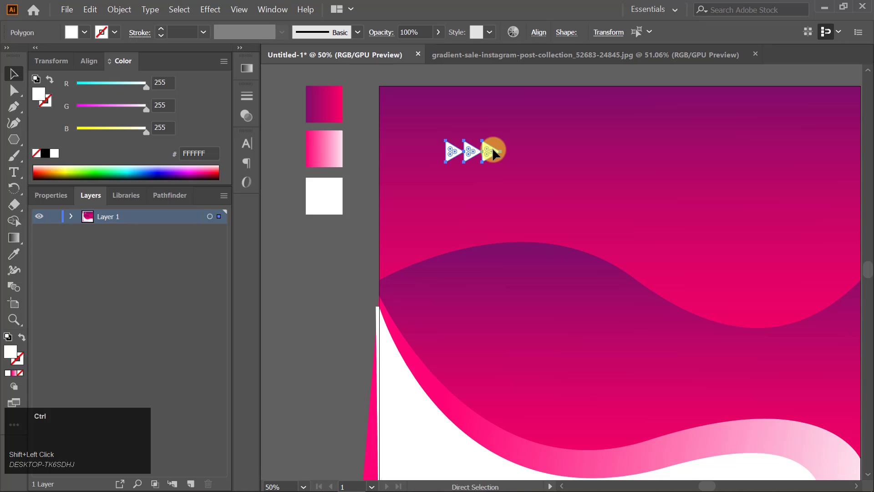
key("ctrl+g")
scroll(491, 147, "down", 1)
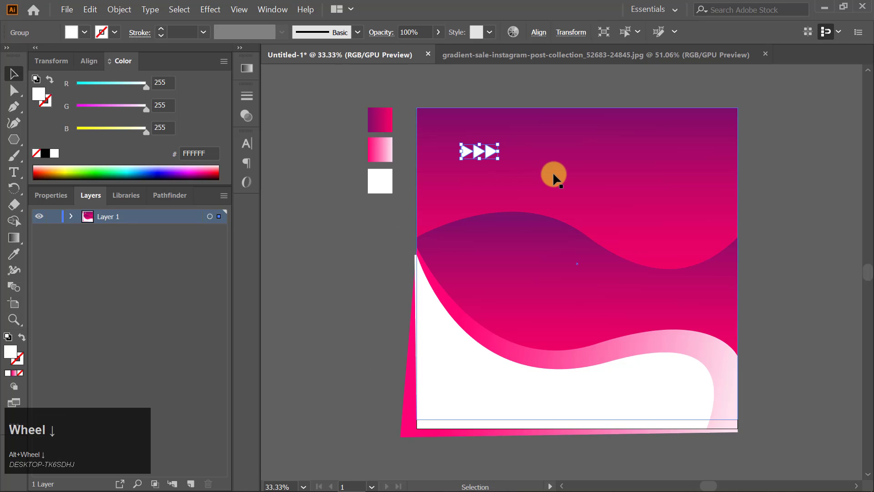
left_click(787, 195)
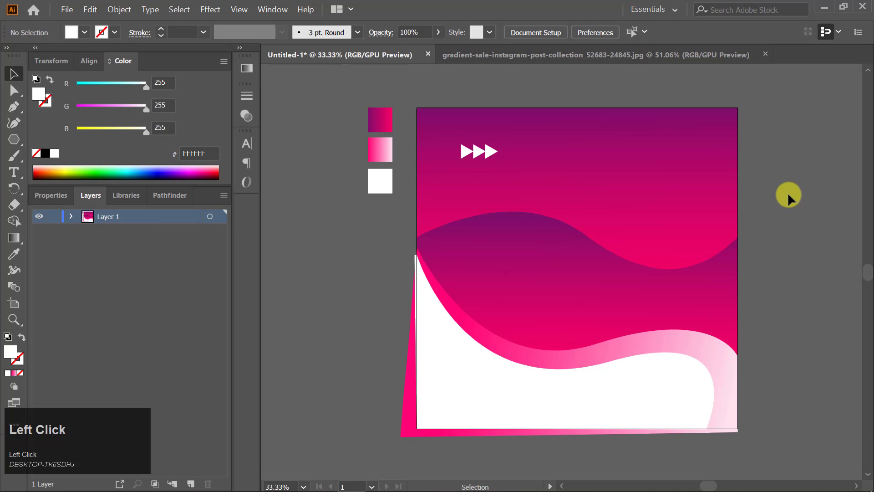
Draw a small white circle near the artboard's top edge, to the right of the triangles.
left_click_drag(14, 139, 52, 156)
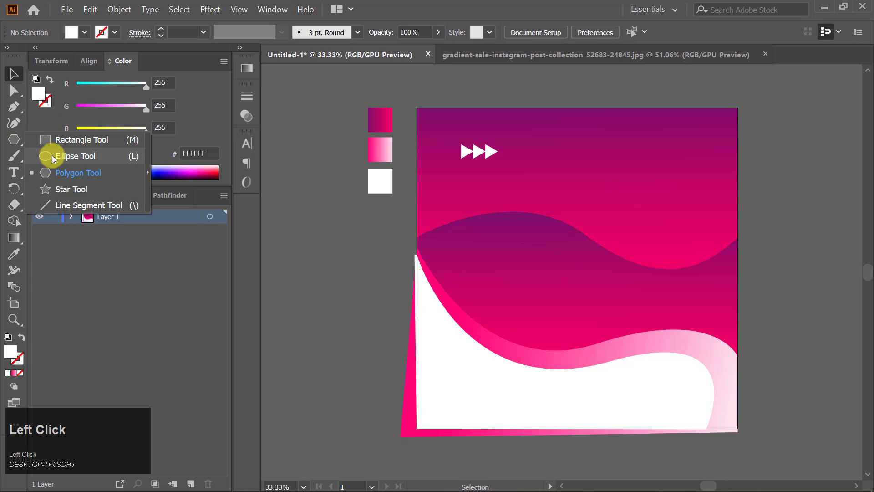
mouse_move(619, 130)
left_mouse_down()
mouse_move(637, 154)
mouse_move(638, 146)
left_mouse_up()
key("v")
left_click(794, 135)
scroll(795, 134, "up", 2)
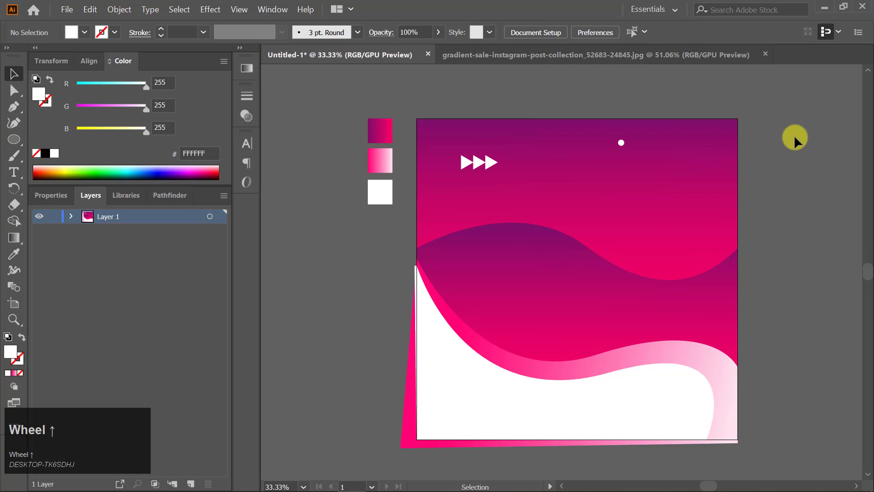
Duplicate the small white circle horizontally at even spacing to form a row of ten circles.
scroll(657, 152, "up", 5)
scroll(458, 220, "down", 2)
scroll(458, 220, "down", 2)
left_click_drag(434, 239, 468, 239)
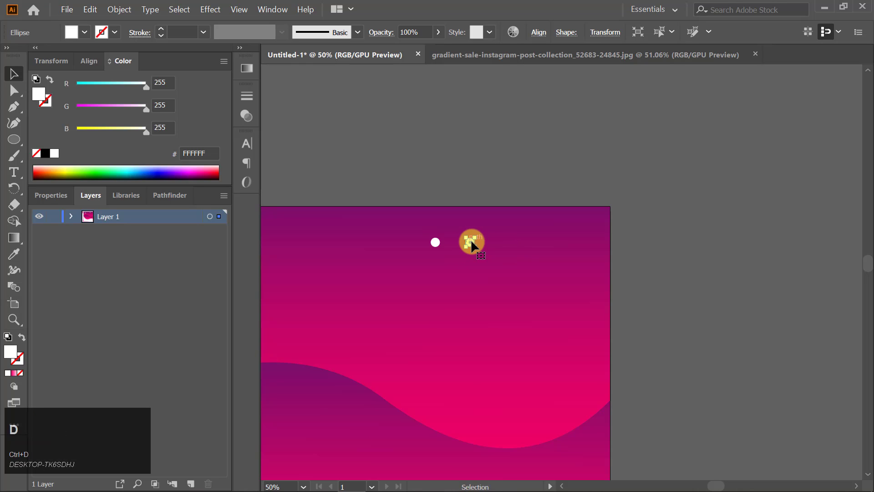
key("ctrl+z")
left_click_drag(432, 238, 461, 239)
key("ctrl+d")
key("ctrl+d")
key("ctrl+d")
key("ctrl+d")
key("ctrl+d")
key("ctrl+d")
key("ctrl+d")
key("ctrl+d")
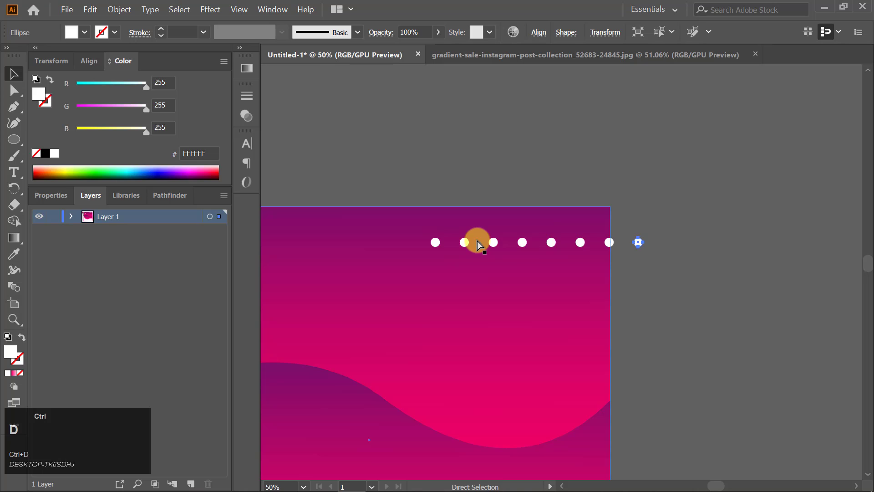
Select all ten circles in the row and group them.
left_click(667, 242, "shift")
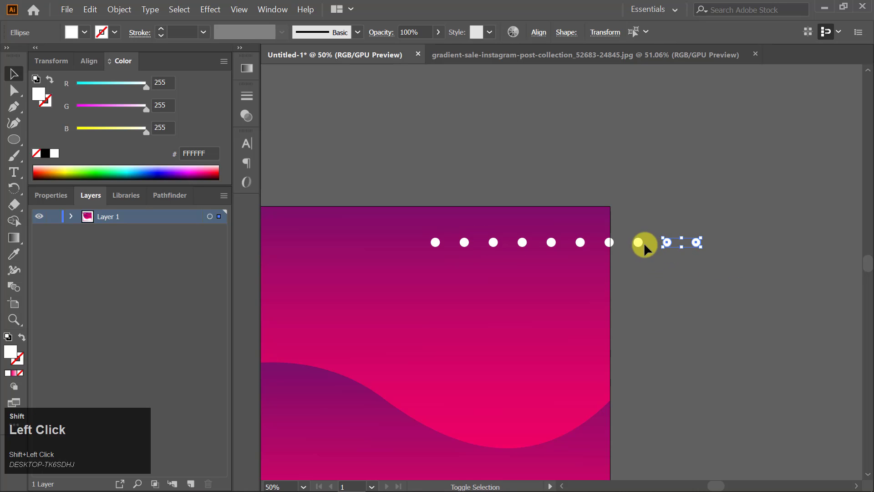
left_click(638, 242, "shift")
left_click(610, 242, "shift")
left_click(551, 242, "shift")
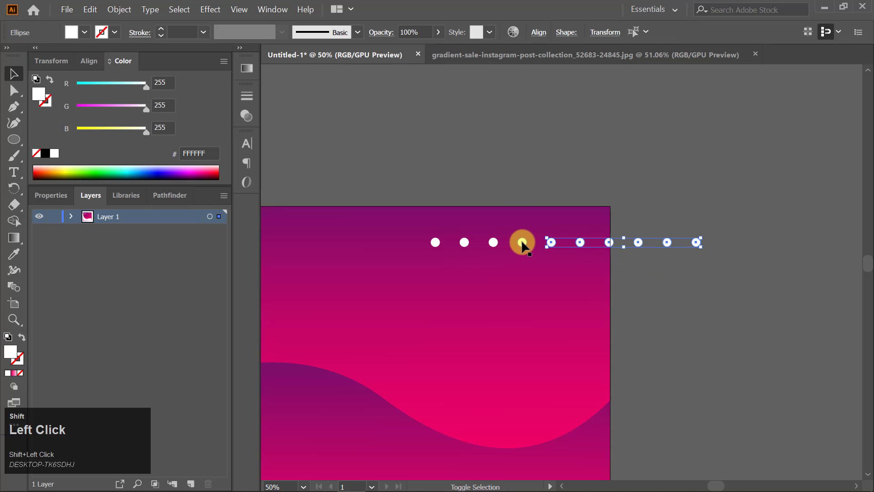
left_click(522, 242, "shift")
left_click(493, 243, "shift")
left_click(464, 242, "shift")
left_click(436, 242, "shift")
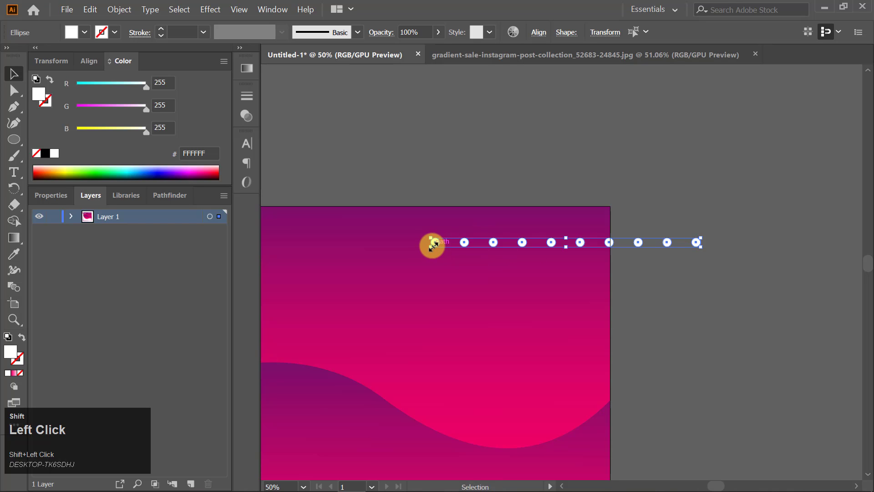
key("ctrl+g")
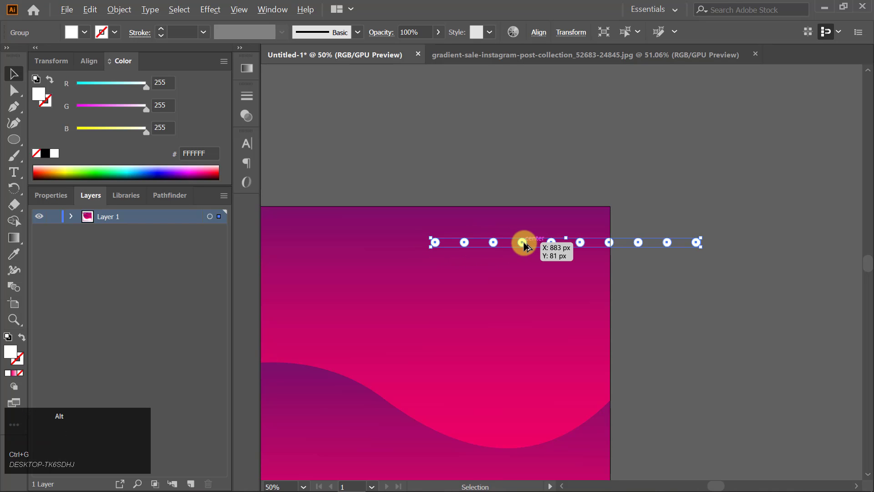
Duplicate the circle row straight downward at even spacing to make five rows.
left_click_drag(523, 243, 523, 263)
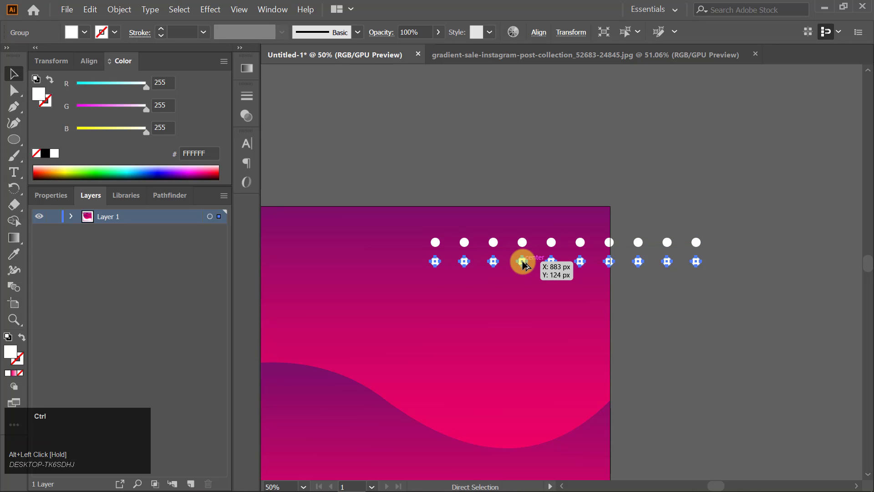
key("ctrl+d")
key("ctrl+d")
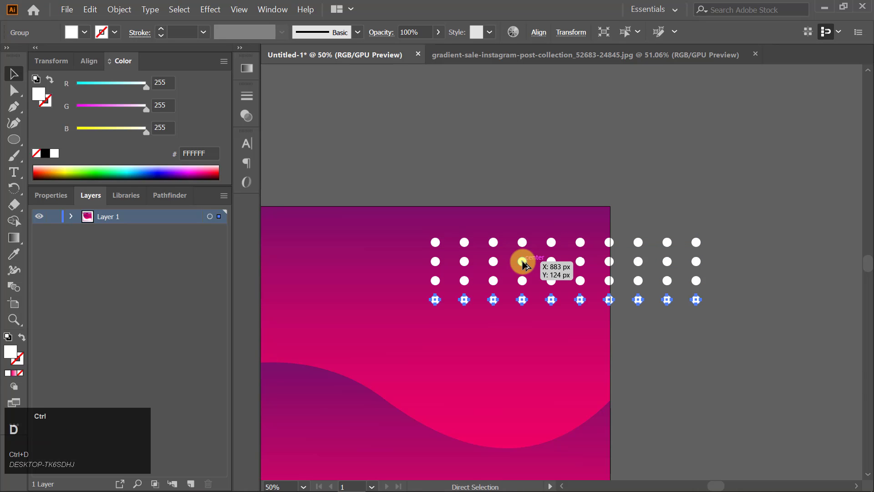
key("ctrl+d")
Select all five rows of circles and group them into one dot grid.
left_click(712, 184)
left_click_drag(729, 235, 676, 340)
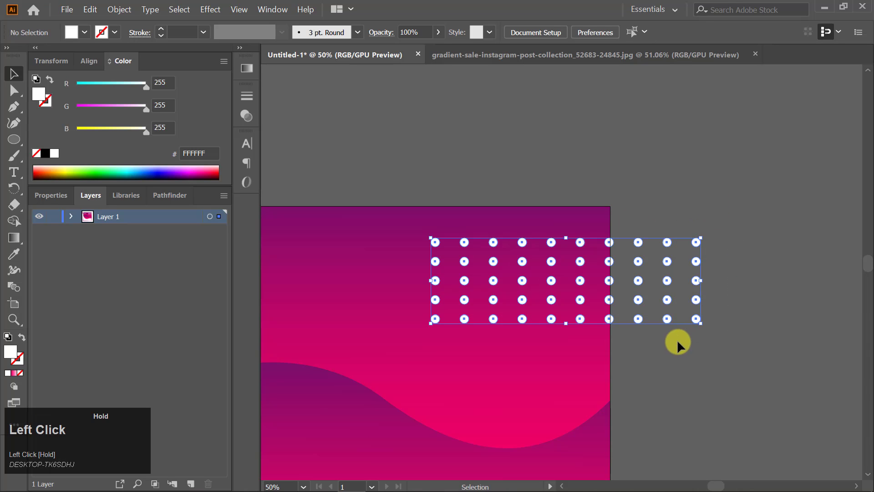
key("ctrl+g")
Scale down the dot grid and position it inside the artboard's upper-right area, then deselect it.
left_click_drag(638, 281, 489, 262)
left_click_drag(553, 302, 540, 296)
scroll(541, 296, "left", 4)
left_click_drag(597, 282, 636, 275)
left_click_drag(706, 294, 660, 240)
left_click(825, 236)
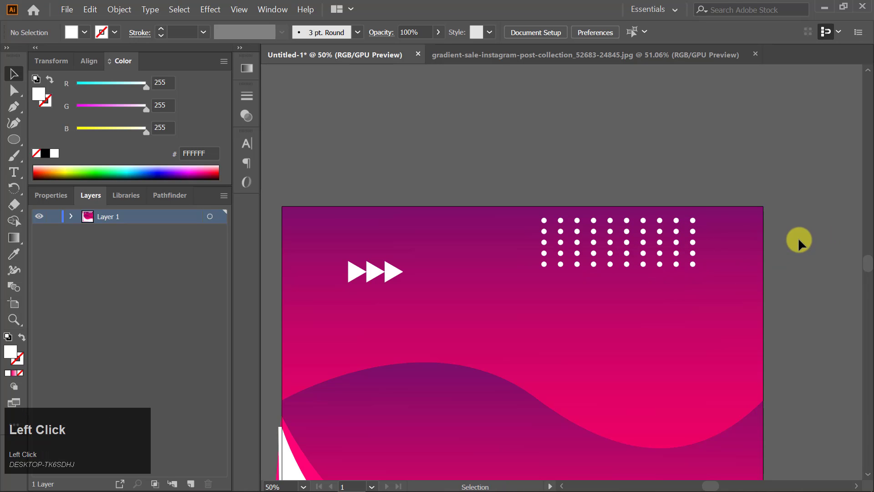
Shrink the dot grid in the artboard's upper-right area slightly further and deselect it.
scroll(716, 266, "down", 1)
scroll(714, 260, "down", 2)
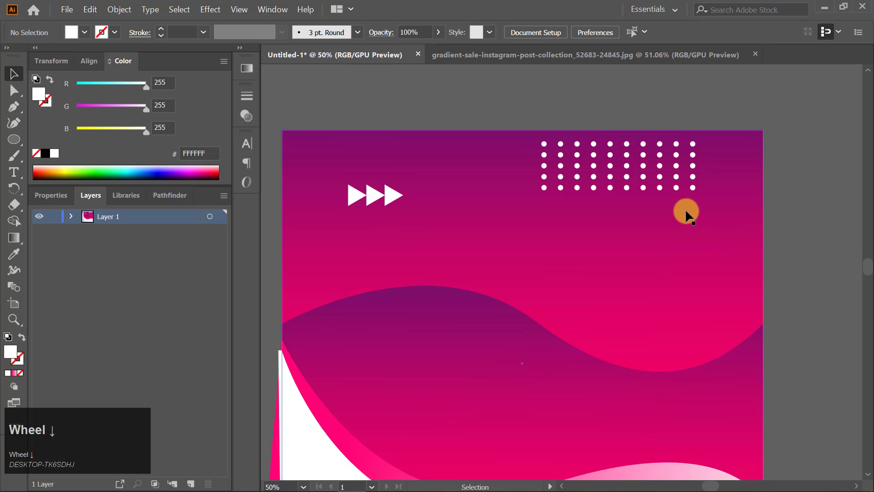
left_click(675, 188)
left_click_drag(697, 189, 661, 179)
left_click(830, 174)
Draw a larger white circle above the purple wave's dip and duplicate it horizontally into an evenly spaced row of four.
scroll(818, 187, "down", 5)
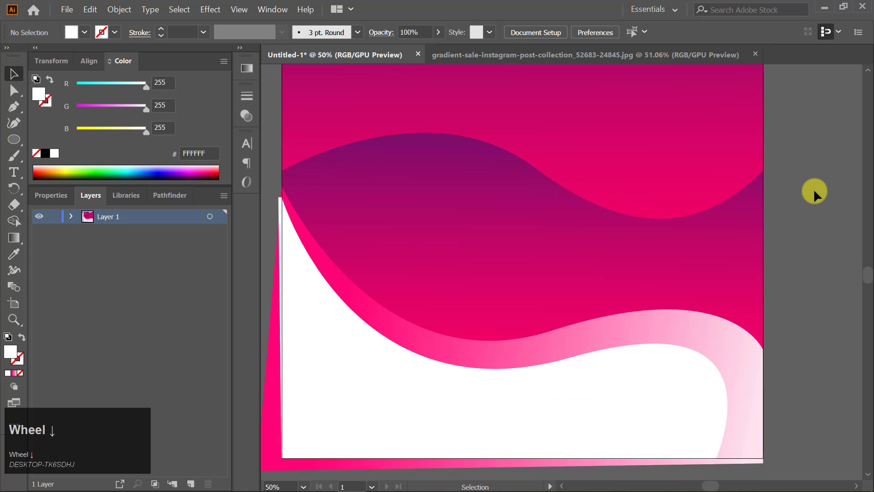
scroll(813, 189, "up", 1)
scroll(659, 189, "down", 1)
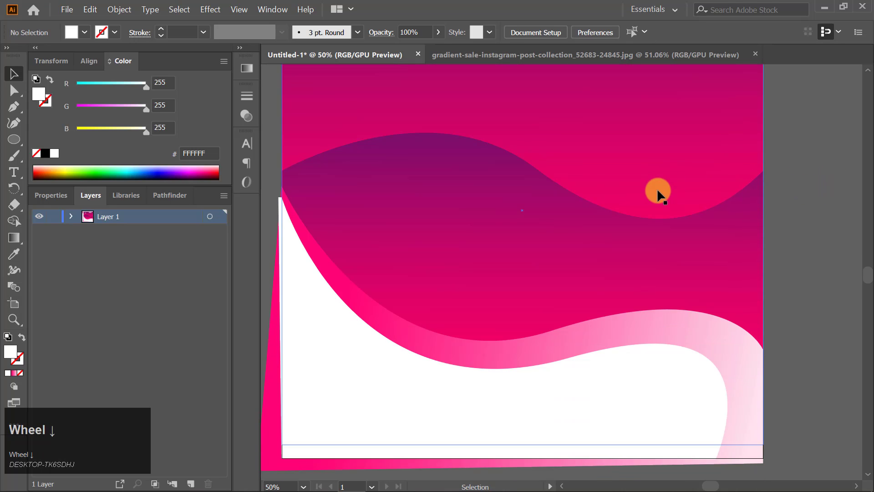
key("l")
scroll(541, 154, "up", 2)
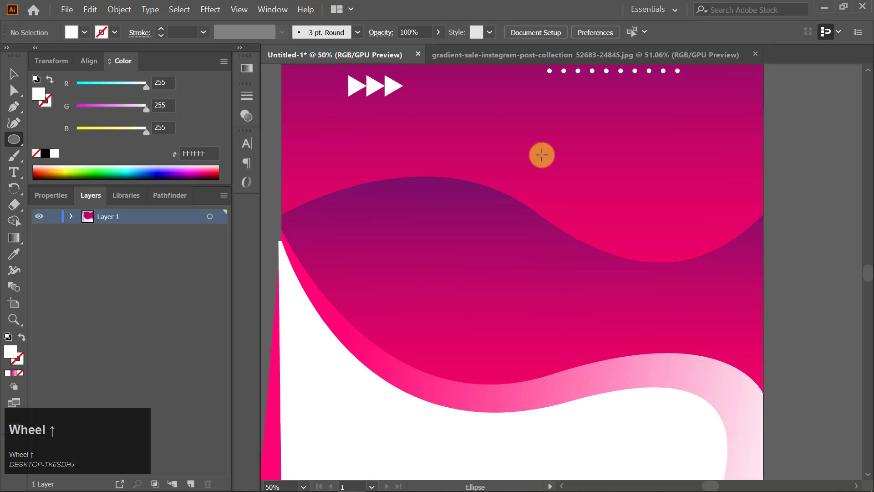
scroll(541, 119, "down", 3)
left_click_drag(545, 114, 585, 117)
scroll(551, 116, "up", 2)
scroll(549, 123, "down", 1)
key("v")
key("ctrl+d")
key("ctrl+d")
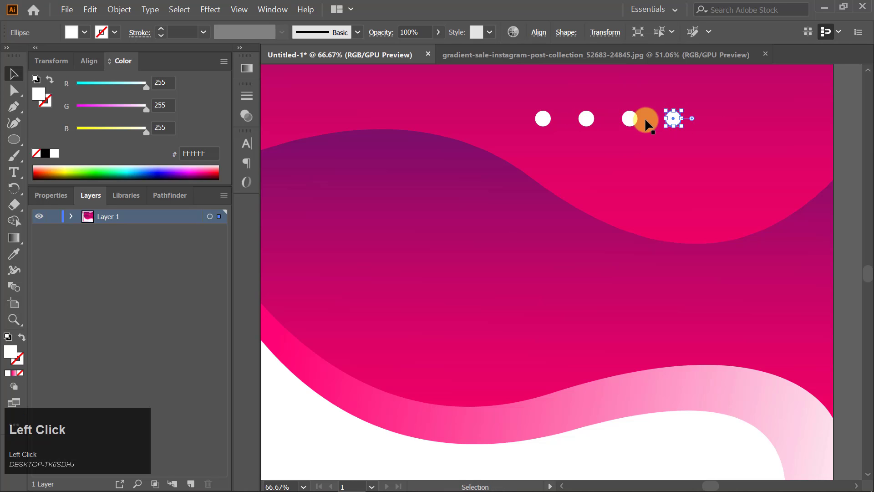
Select the four larger white circles and group them.
left_click(630, 119, "shift")
left_click(547, 117, "shift")
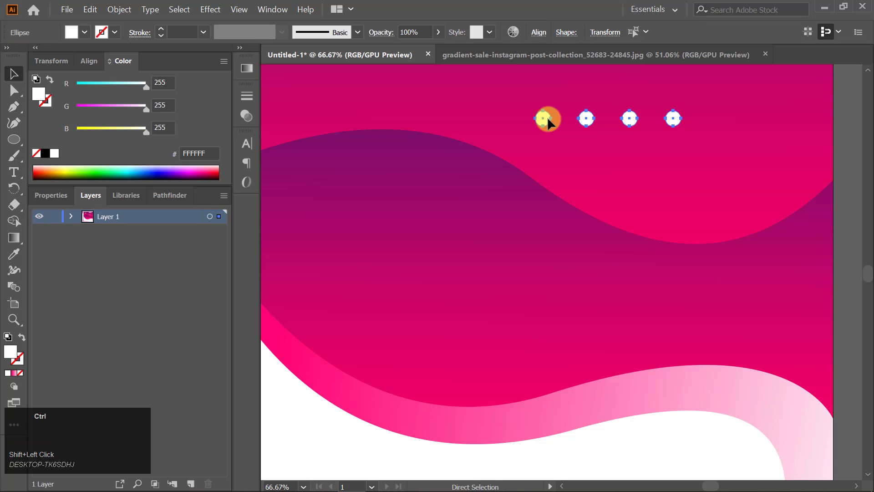
key("ctrl+g")
Duplicate the row of four circles straight downward at even spacing to make four rows.
left_click_drag(548, 121, 548, 154)
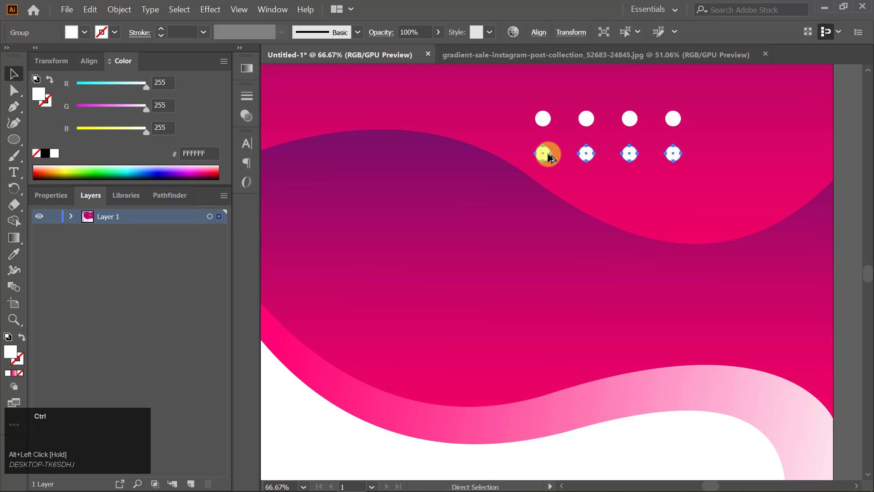
key("ctrl+d")
key("ctrl+d")
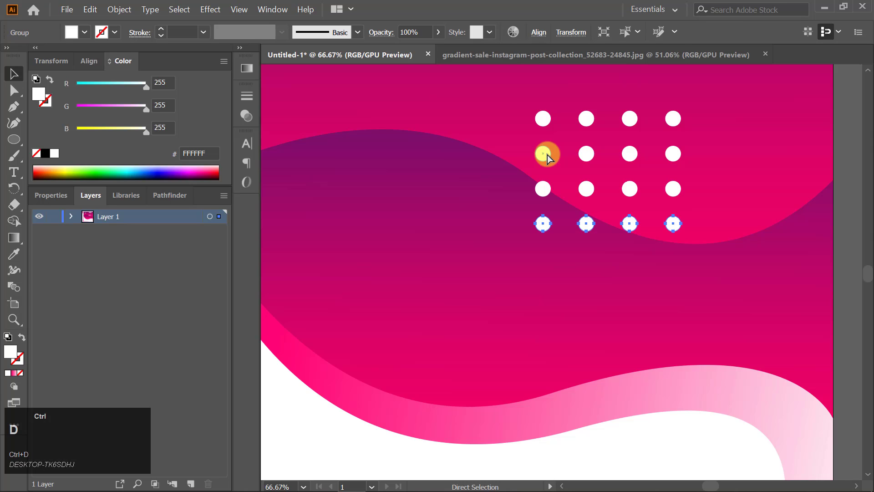
Group the four rows of larger white circles and give them a solid pink FA0065 fill.
left_click(586, 186, "shift")
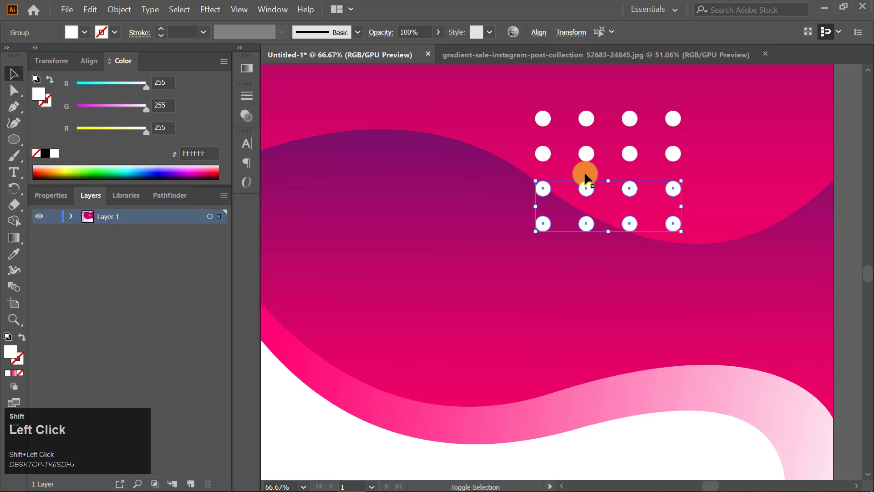
left_click(586, 154, "shift")
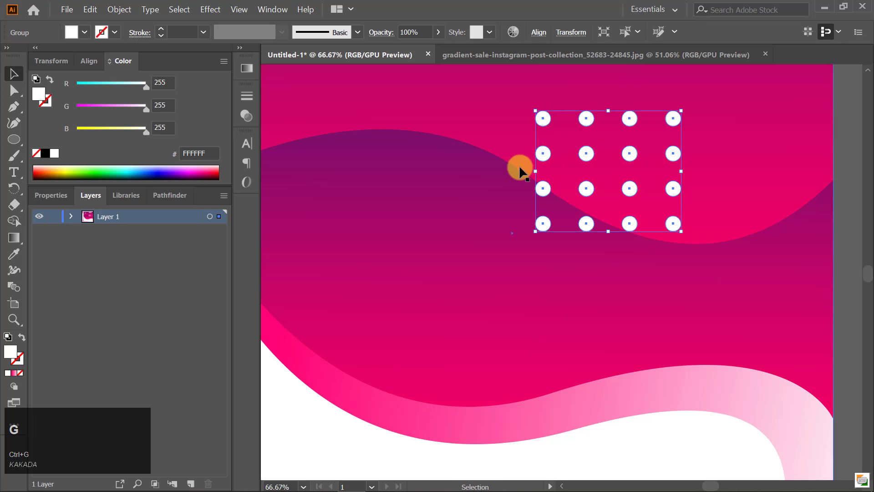
key("i")
left_click(354, 294)
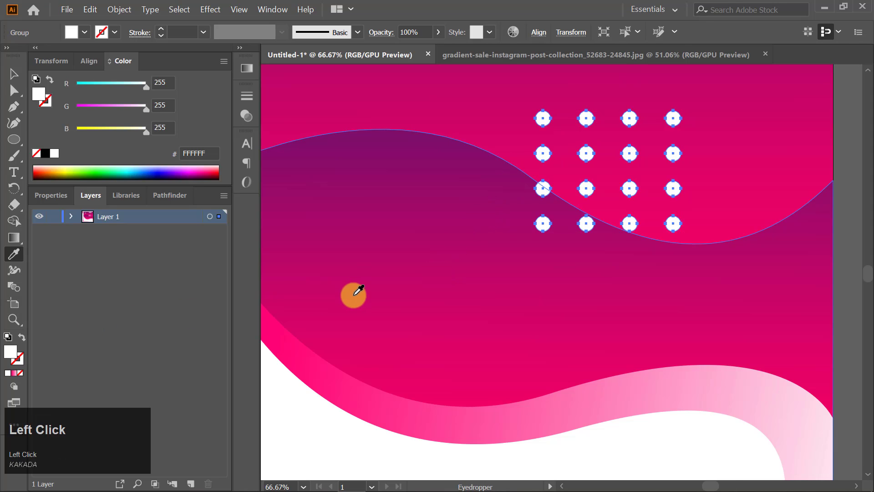
left_click(15, 372)
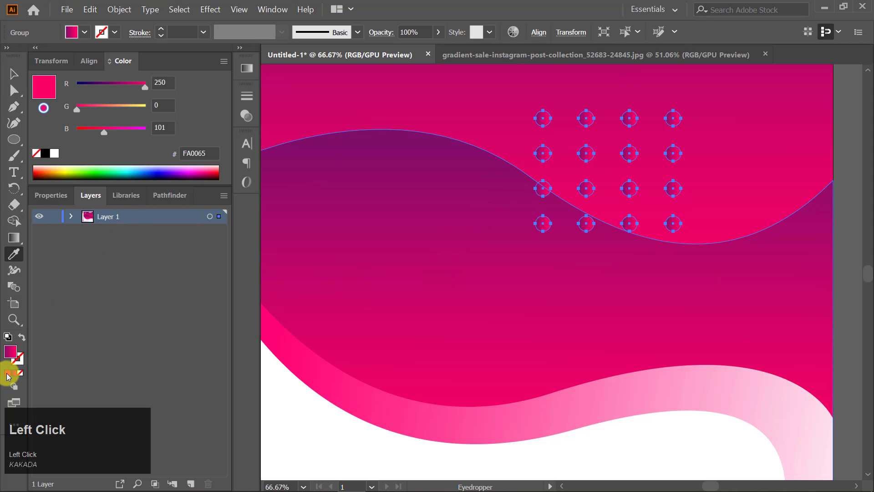
Move the pink dot grid into the white area at the artboard's lower-left corner, shrink it to under half size and deselect it.
scroll(565, 213, "down", 5)
key("v")
left_click_drag(586, 71, 423, 371)
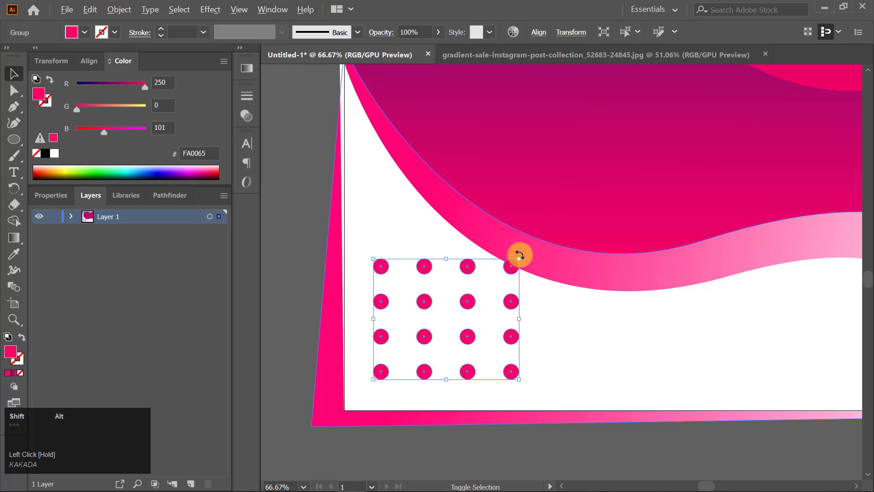
left_click_drag(520, 259, 438, 307)
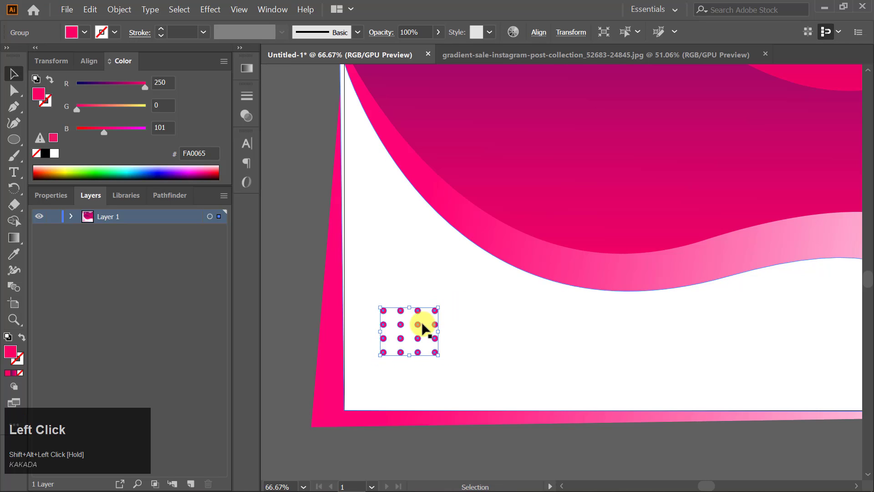
left_click_drag(416, 336, 408, 362)
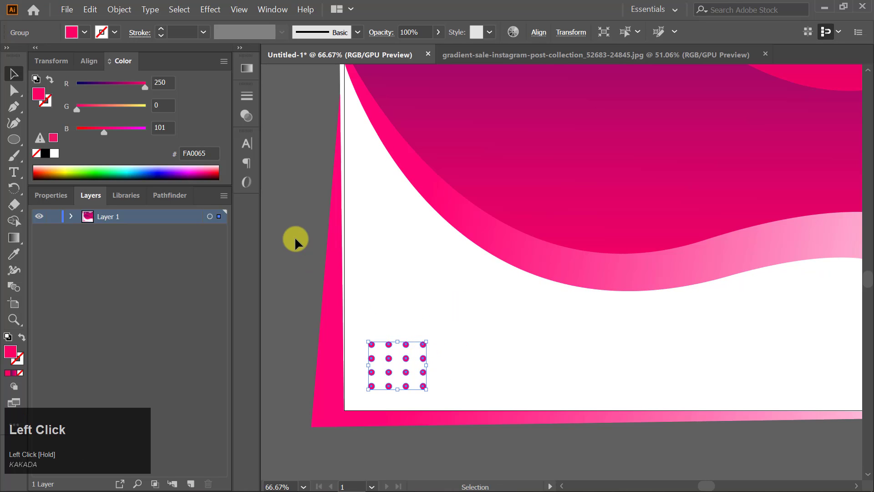
left_click(293, 230)
Duplicate the pink dot grid horizontally beside the original to form eight evenly spaced columns, and deselect it.
scroll(458, 271, "down", 5)
scroll(466, 269, "up", 3)
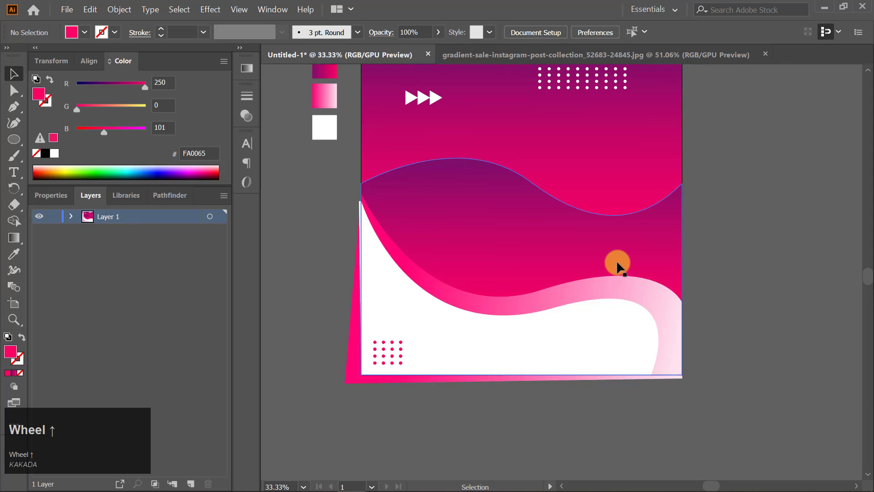
scroll(448, 359, "up", 2)
scroll(391, 396, "up", 1, "alt")
scroll(408, 385, "up", 5, "alt")
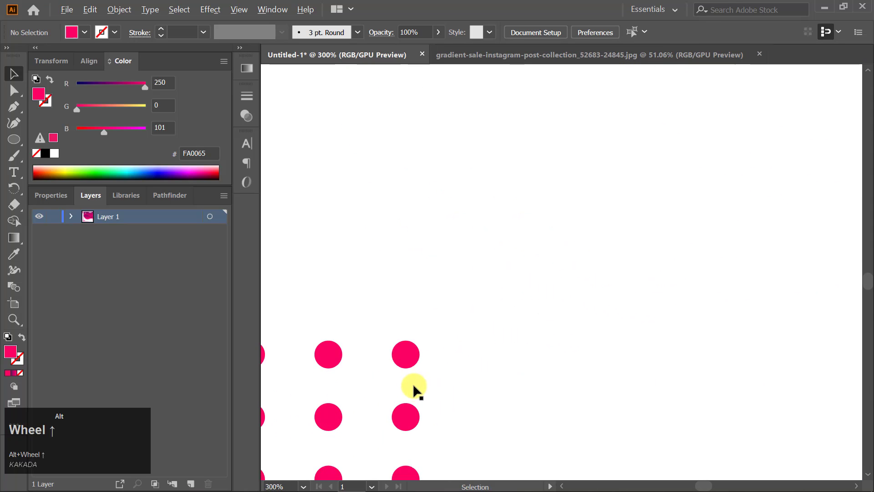
scroll(403, 400, "down", 3, "alt")
left_click_drag(389, 400, 486, 401)
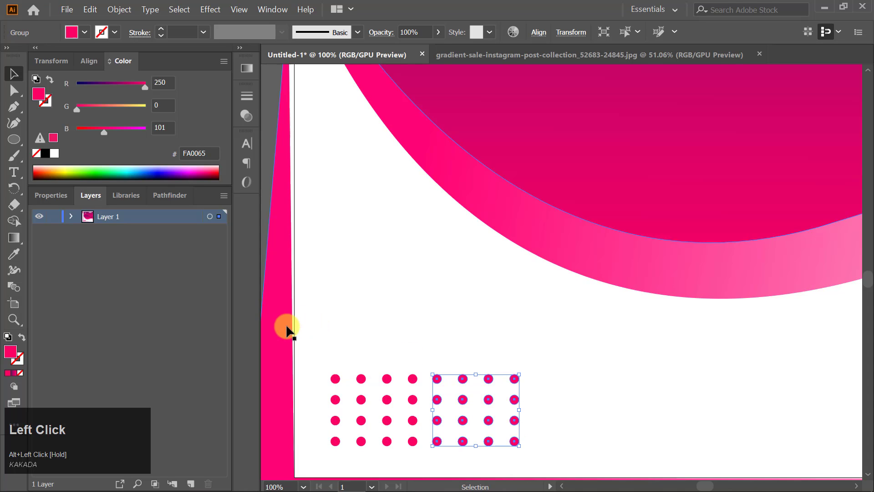
scroll(286, 327, "down", 3, "alt")
left_click(271, 310)
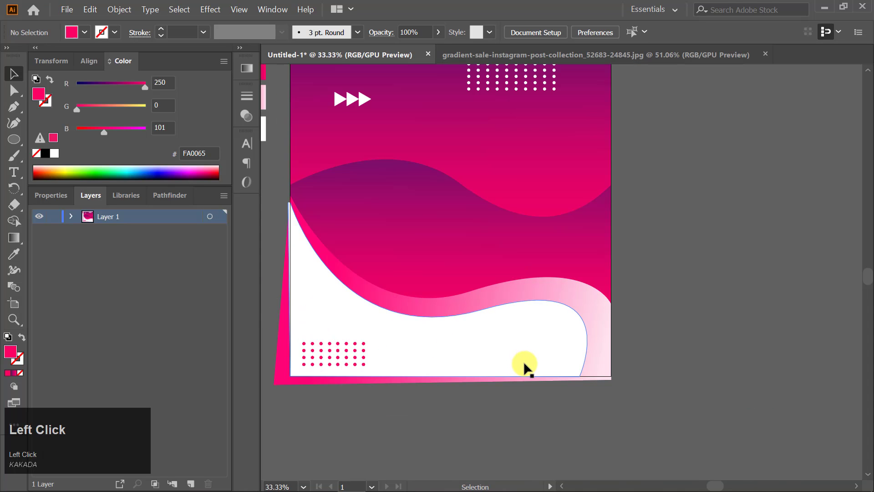
Copy the white triple arrow into the white area's right part and fill the copy with the dots' pink.
scroll(474, 408, "up", 2)
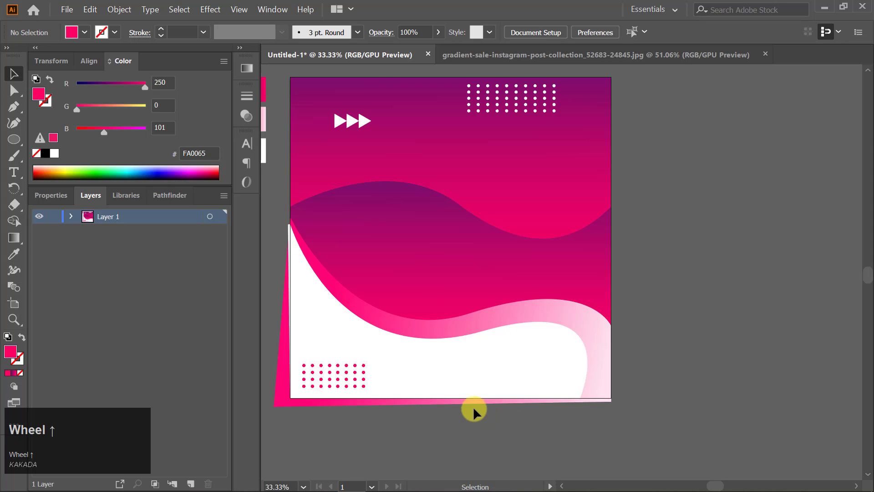
left_click_drag(362, 119, 521, 340, "alt")
key("i")
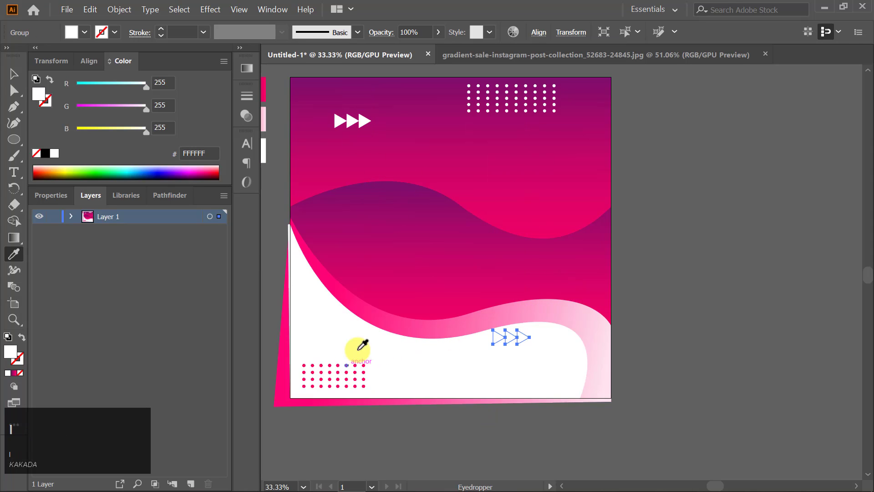
scroll(348, 378, "up", 5, "alt")
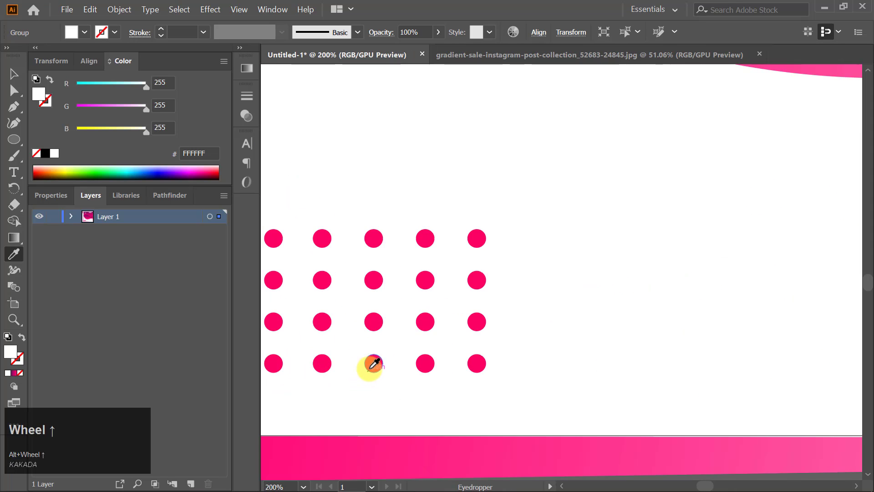
left_click(371, 363)
scroll(370, 363, "down", 5, "alt")
key("v")
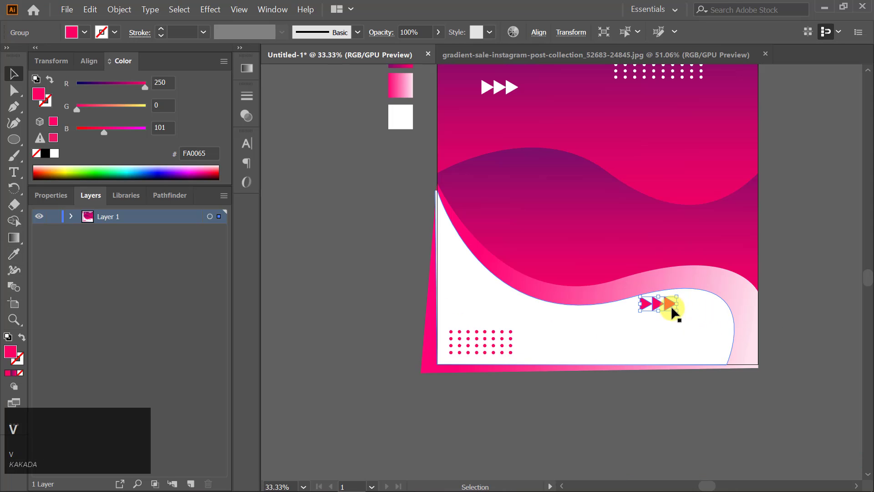
Duplicate the pink triple arrow end to end into a row of six triangles and group them.
left_click_drag(669, 307, 708, 308, "alt")
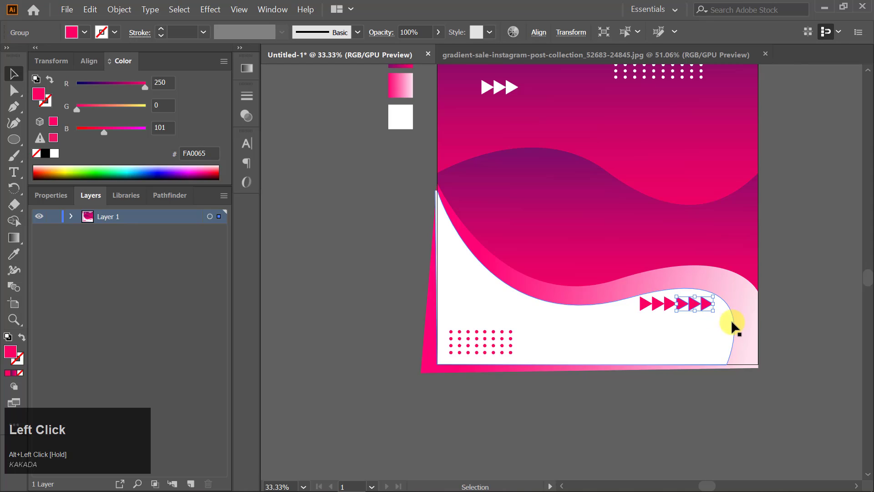
left_click(781, 321)
left_click(705, 304)
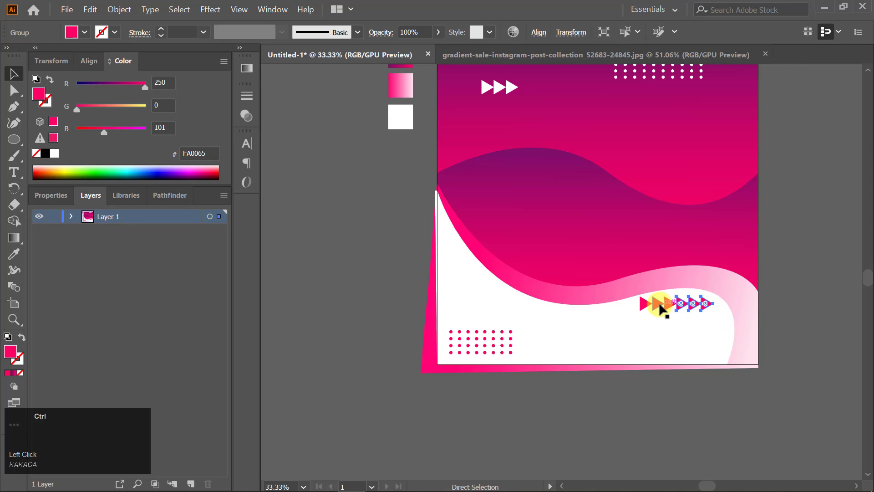
key("ctrl+g")
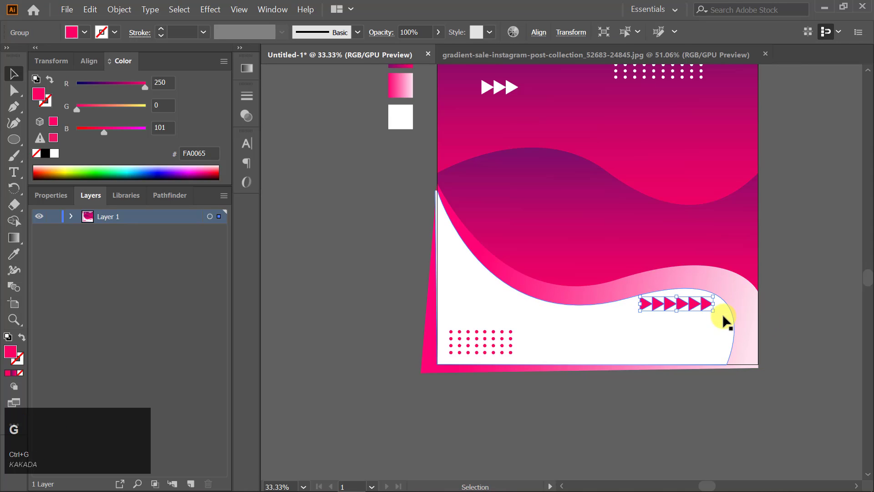
Shrink the six-arrow row, turn it to point left and place it near the white wave's right edge.
mouse_move(712, 311)
left_mouse_down("alt+shift")
mouse_move(665, 314)
mouse_move(648, 302)
mouse_move(724, 305)
left_mouse_up("alt+shift")
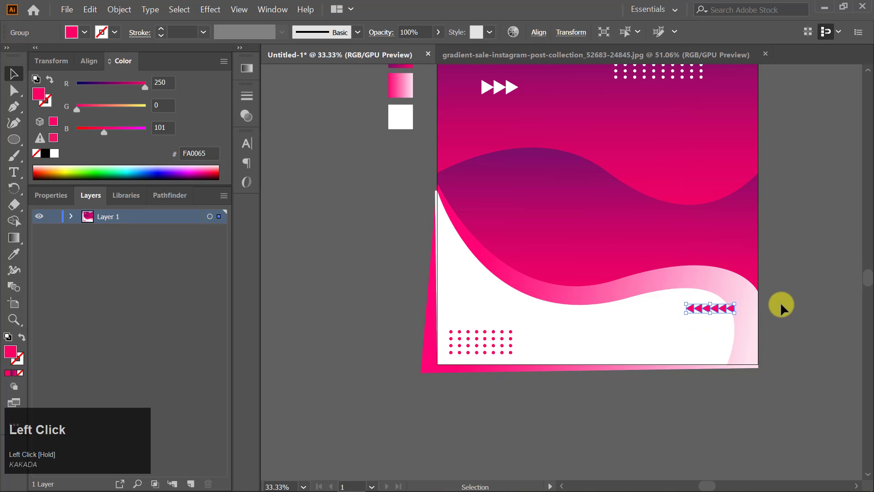
left_click(780, 302)
scroll(782, 338, "up", 1)
scroll(781, 336, "up", 1)
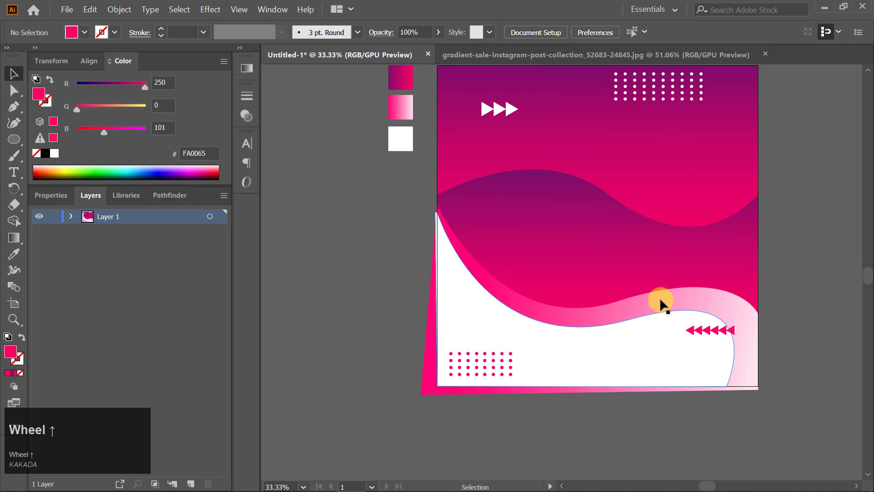
Draw a thin vertical white bar above the purple wave and cross it with a copy rotated 90 degrees.
right_click(16, 143)
left_click(73, 138)
left_click_drag(559, 151, 563, 195)
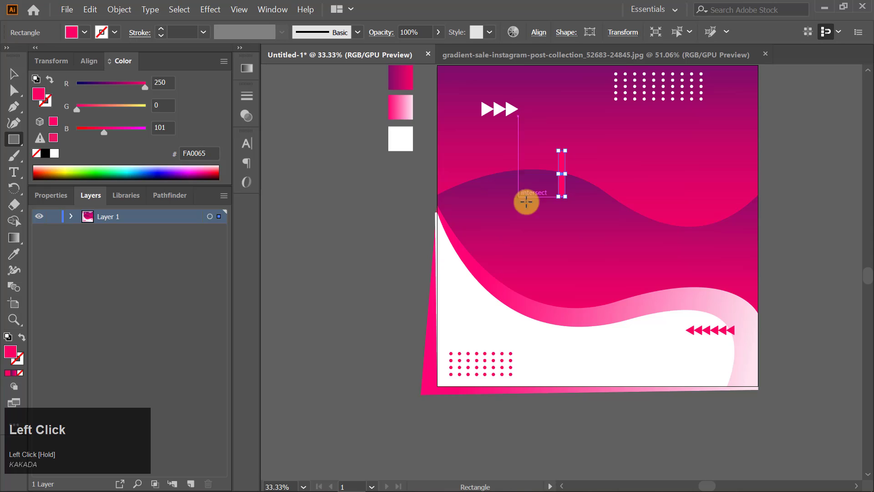
key("i")
left_click(622, 346)
key("v")
left_click_drag(561, 164, 581, 171)
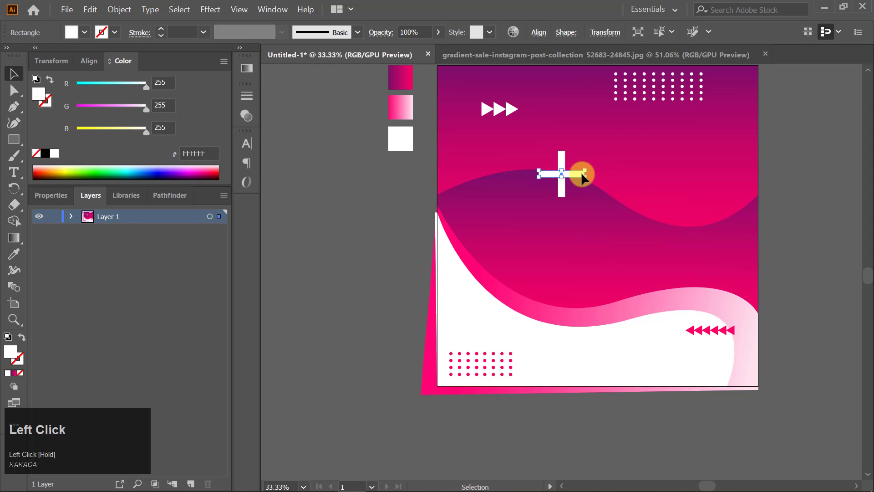
Select both white bars and unite them into a single plus shape.
key("ctrl")
left_click(561, 159, "shift")
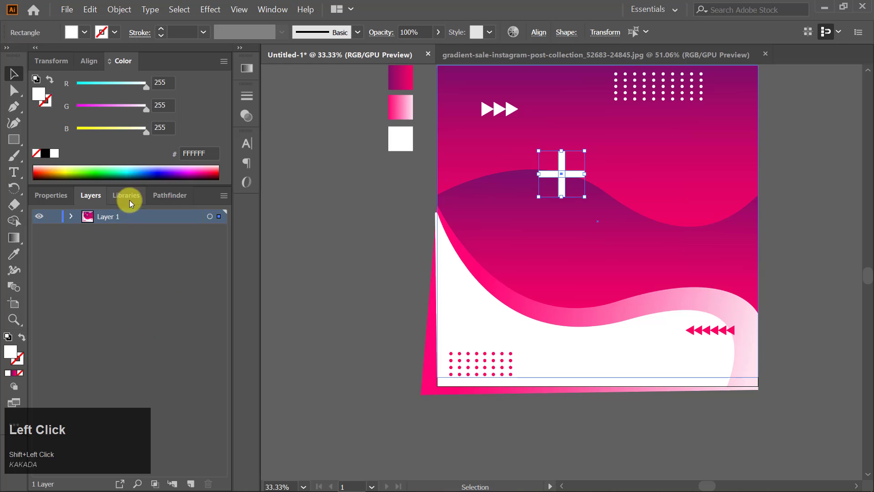
left_click(157, 199)
left_click(40, 344)
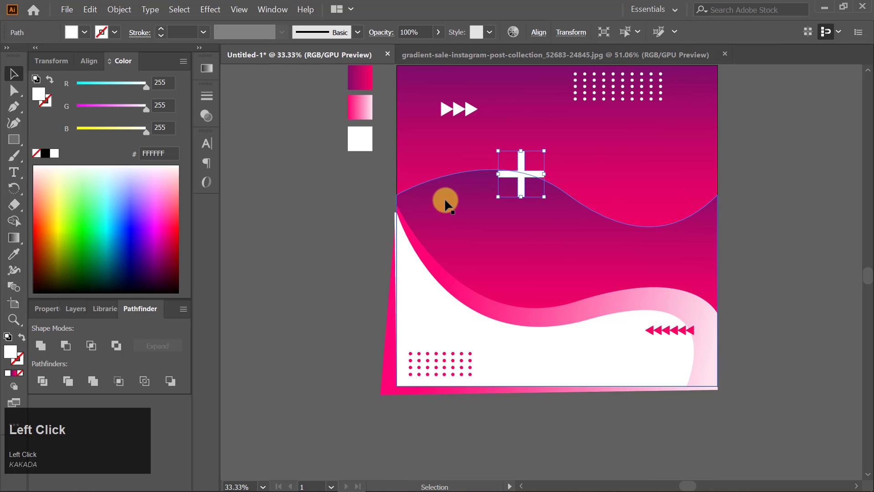
Round the plus shape's corners, tilt it and move it into the white area above the pink dot grid.
key("a")
left_click_drag(523, 158, 446, 328)
key("v")
Fill the tilted cross with the pink of the arrow row and scale it down above the dot grid.
key("i")
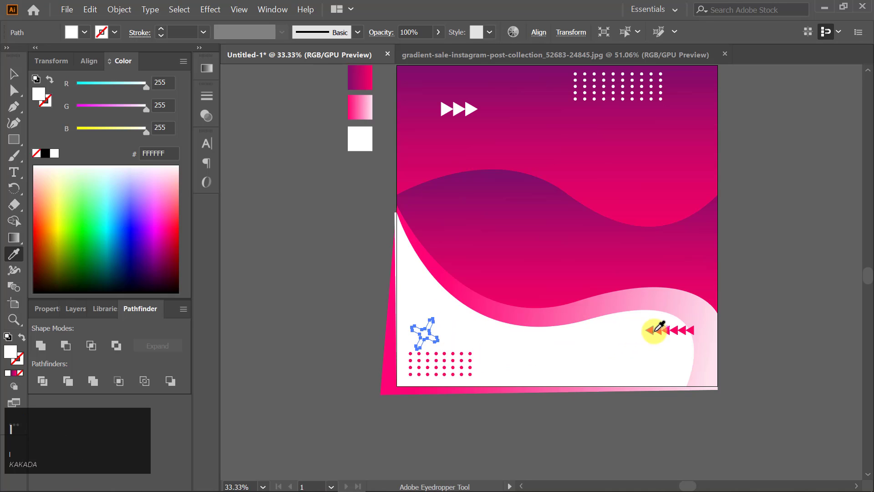
left_click(653, 328)
key("v")
left_click_drag(446, 326, 436, 327)
key("c")
key("v")
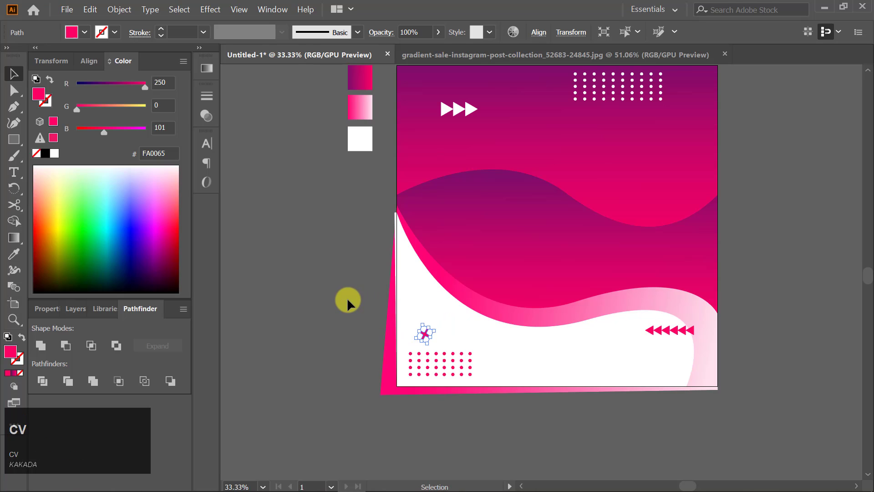
Refine the pink cross's proportions and rounded arms, and scale it down to about 37 × 35 px.
left_click(348, 297)
left_click(426, 334)
scroll(426, 335, "up", 8)
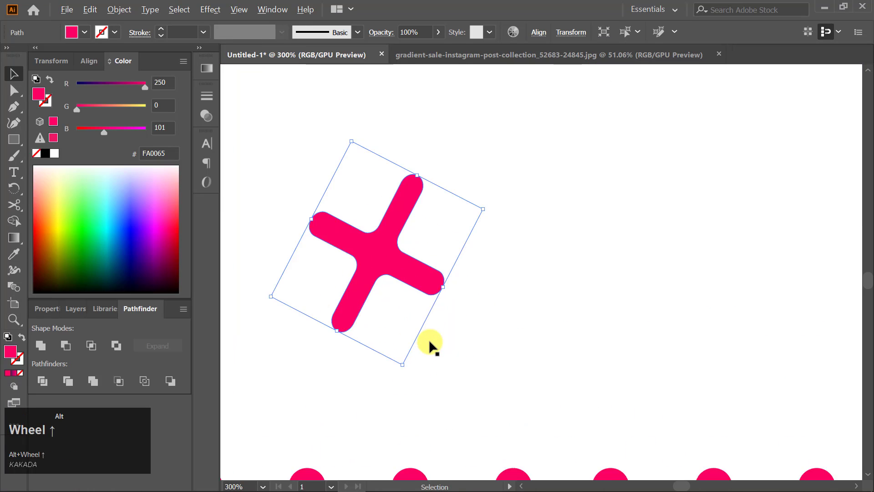
left_click_drag(450, 257, 482, 274)
left_click_drag(307, 335, 317, 314)
left_click_drag(540, 157, 518, 160)
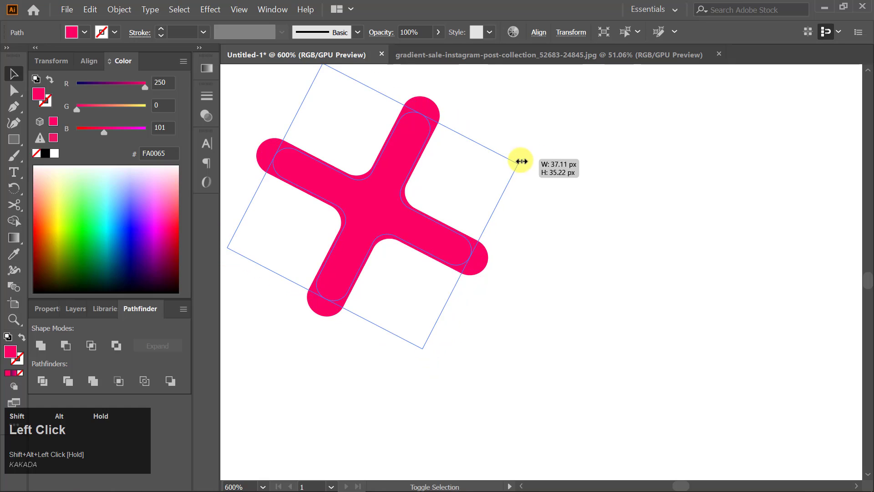
Duplicate the pink cross into the lower-right part of the white area, below the arrow row.
scroll(518, 162, "down", 6, "alt")
scroll(523, 175, "up", 1, "alt")
scroll(586, 193, "down", 6, "ctrl")
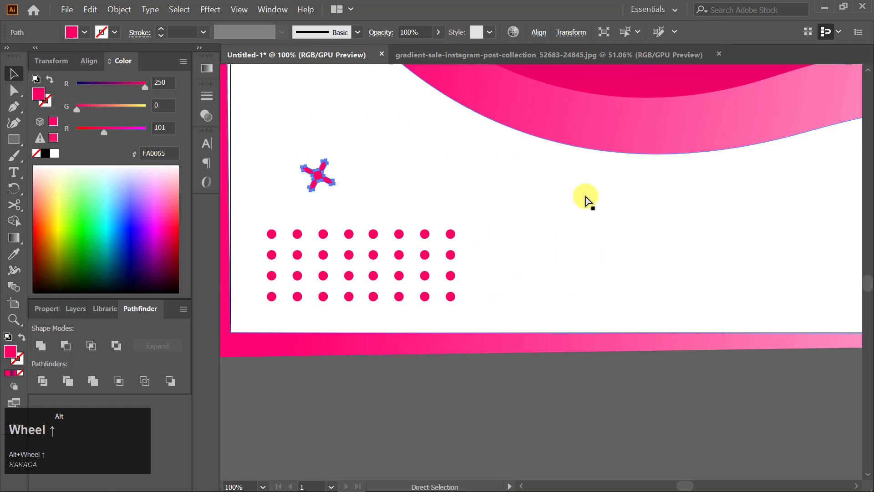
scroll(585, 194, "down", 2, "alt")
scroll(592, 196, "down", 3, "ctrl")
scroll(593, 199, "down", 1, "ctrl")
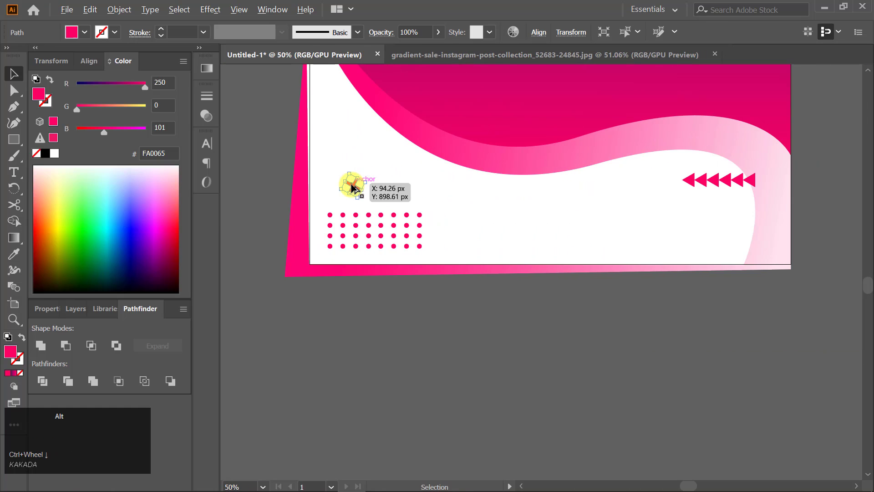
left_click_drag(346, 185, 646, 246, "alt")
Make another copy of the cross and place it at the purple wave's right end.
scroll(555, 230, "up", 6)
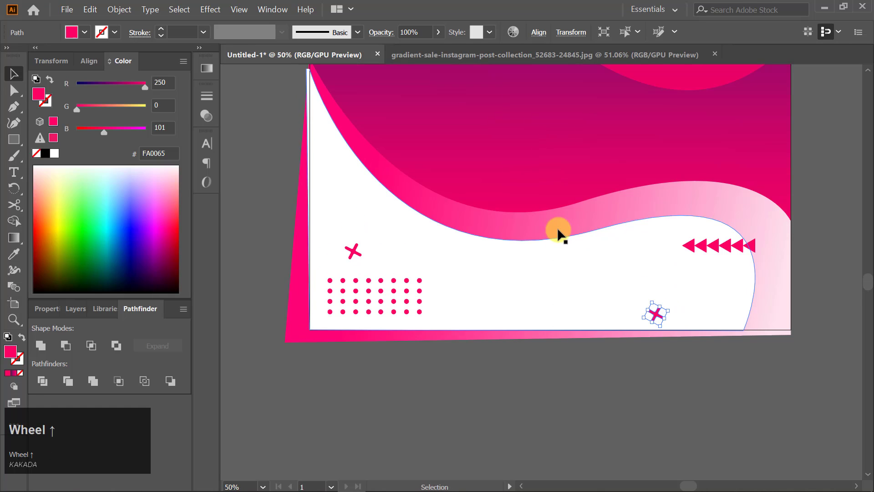
left_click_drag(655, 410, 750, 100, "alt")
scroll(751, 100, "up", 5)
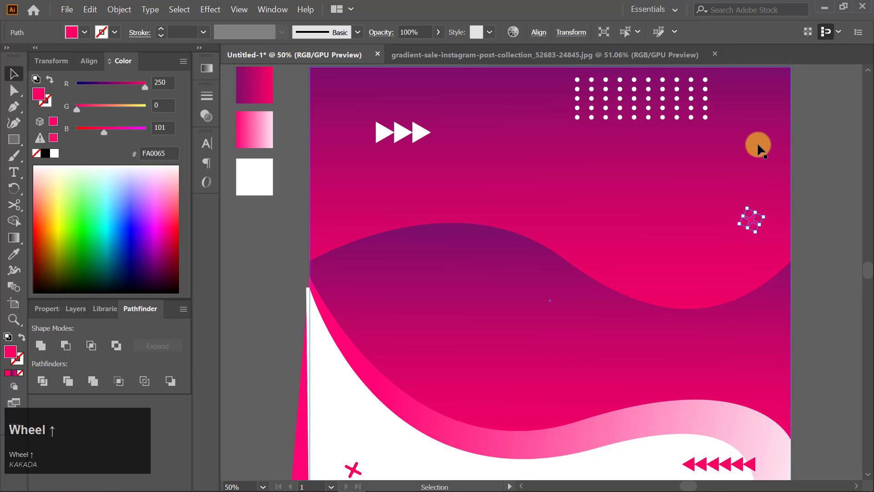
left_click_drag(746, 230, 767, 305)
Fill the cross on the purple wave white and duplicate it to the artboard's left edge just above the wave.
key("i")
left_click(356, 417)
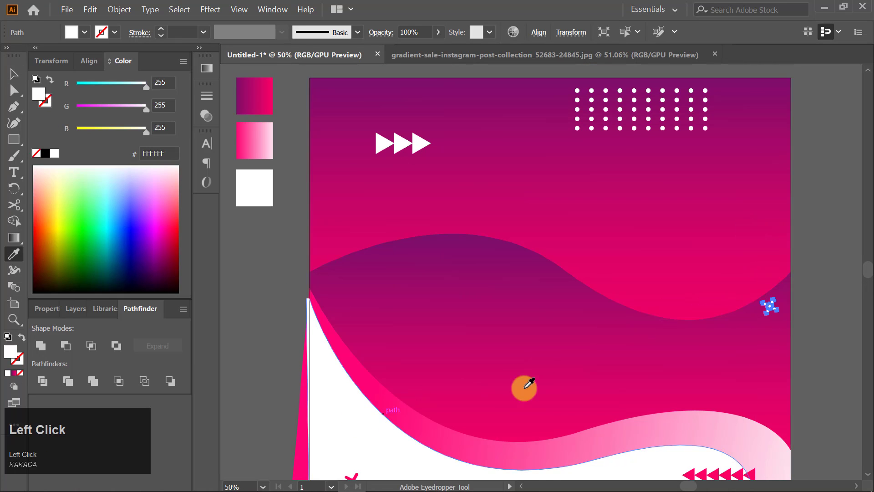
key("v")
left_click(833, 305)
left_click_drag(769, 306, 339, 240, "alt")
left_click(834, 214)
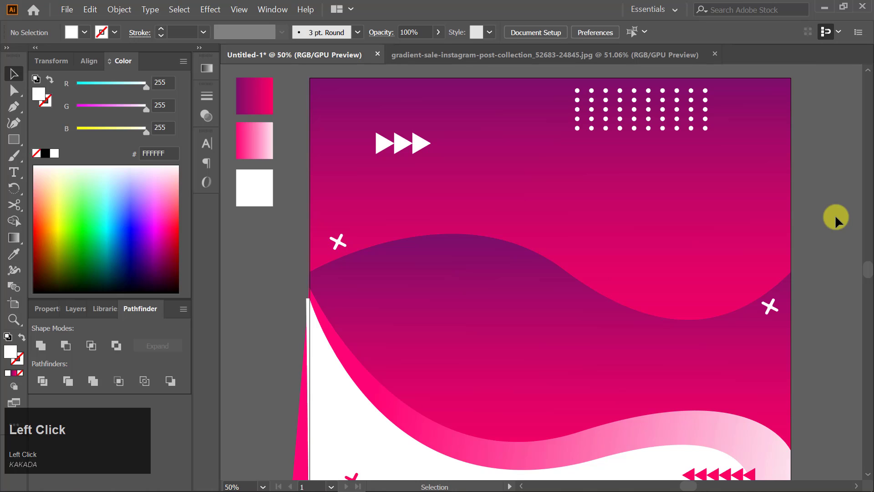
Draw a small circle at the artboard's upper right below the white dot grid, as a white 5 pt outline without fill, and shrink it slightly.
right_click(14, 138)
left_click(56, 155)
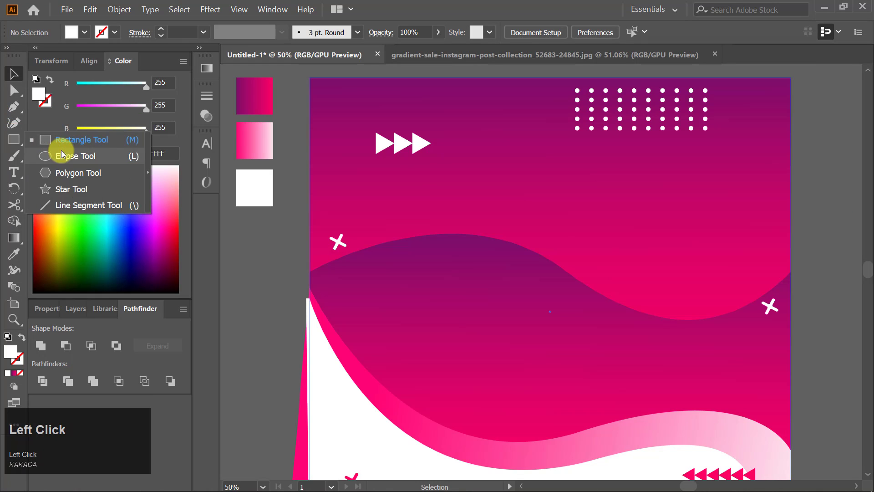
left_click_drag(742, 182, 752, 192, "alt+shift")
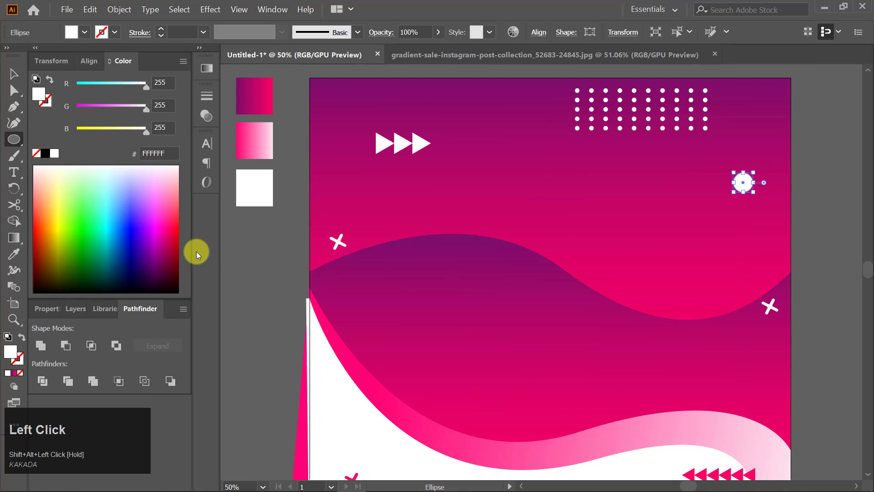
left_click(21, 336)
left_click(206, 95)
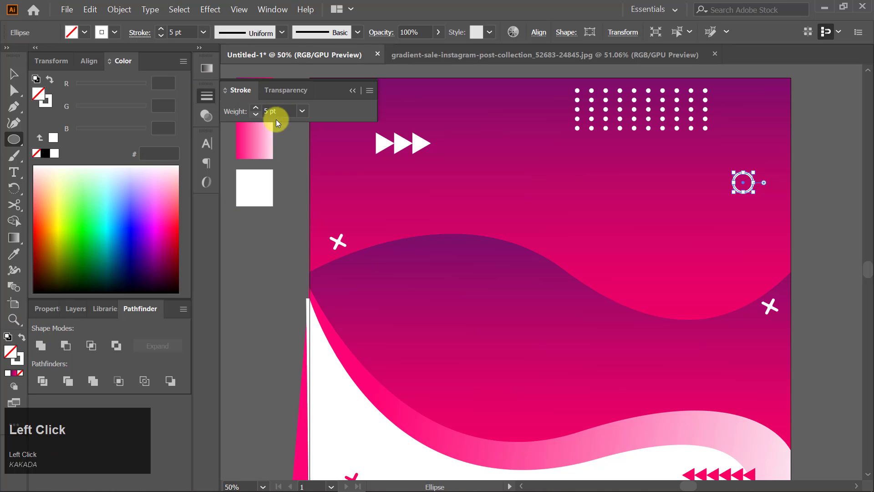
key("v")
left_click_drag(753, 193, 751, 190, "alt+shift")
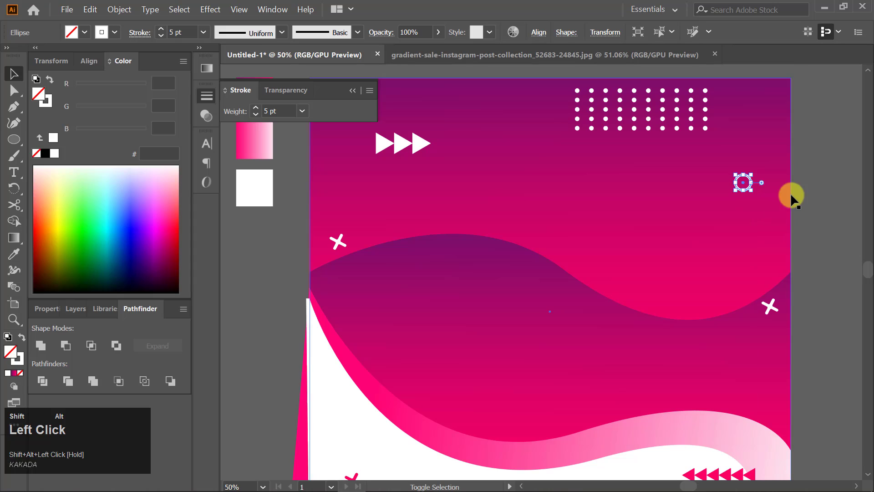
left_click(799, 201)
Duplicate the white ring into the white area, just right of the pink dot grid.
scroll(763, 138, "down", 2)
left_click_drag(746, 130, 751, 113)
scroll(751, 118, "down", 2)
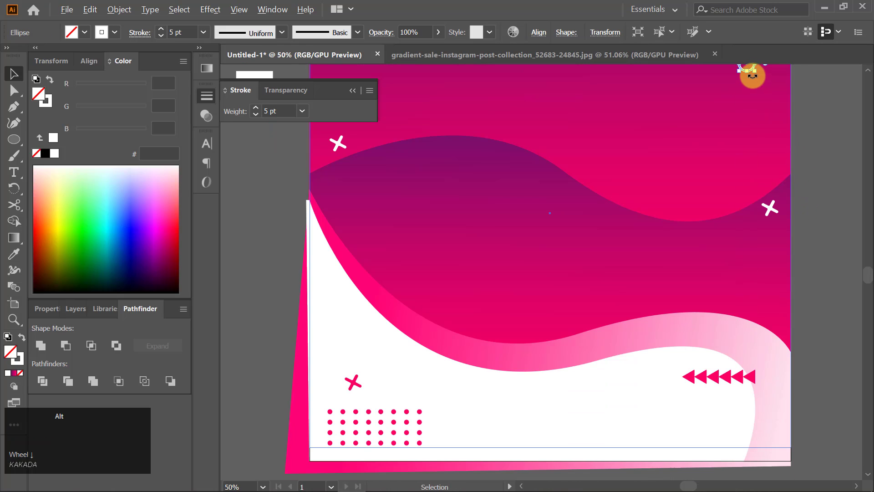
scroll(748, 81, "down", 1, "alt")
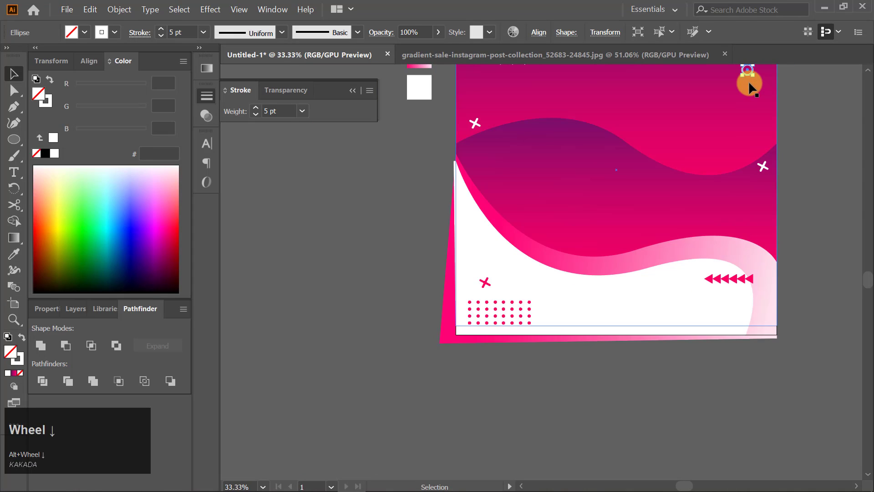
left_click_drag(747, 73, 545, 321)
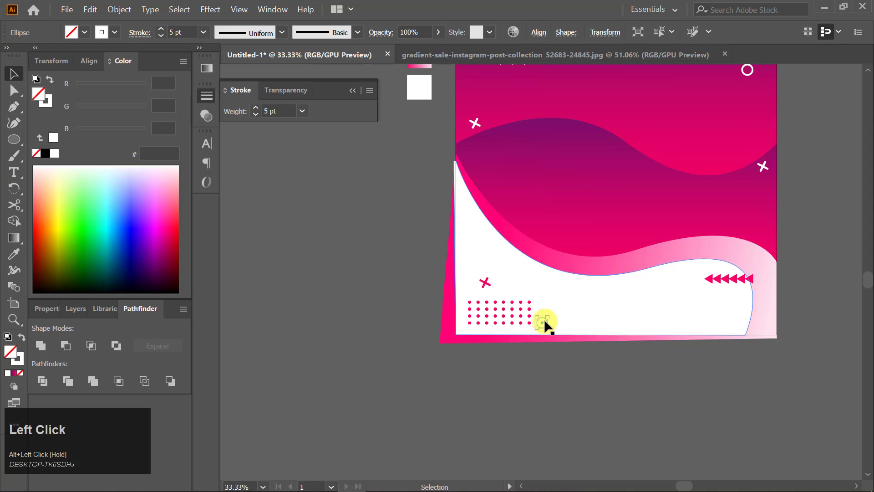
Give the copied ring the arrows' pink FA0065 as a 5 pt stroke with no fill.
key("i")
left_click(732, 268)
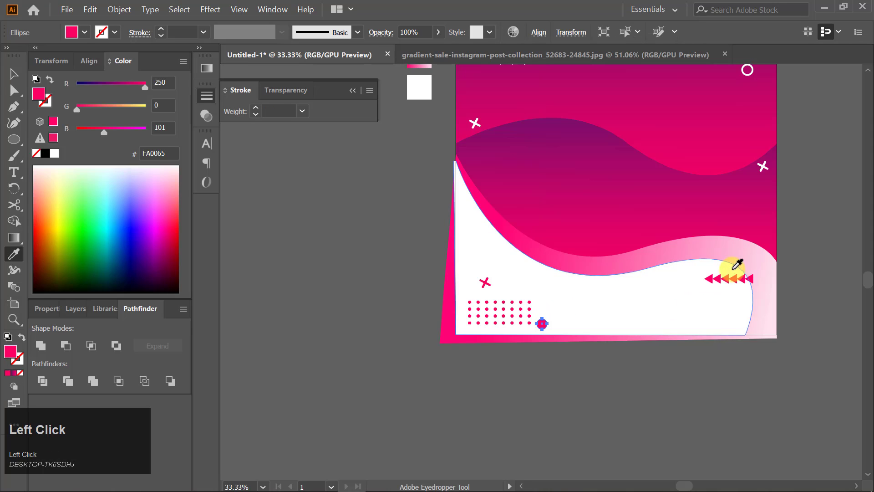
key("v")
left_click(22, 337)
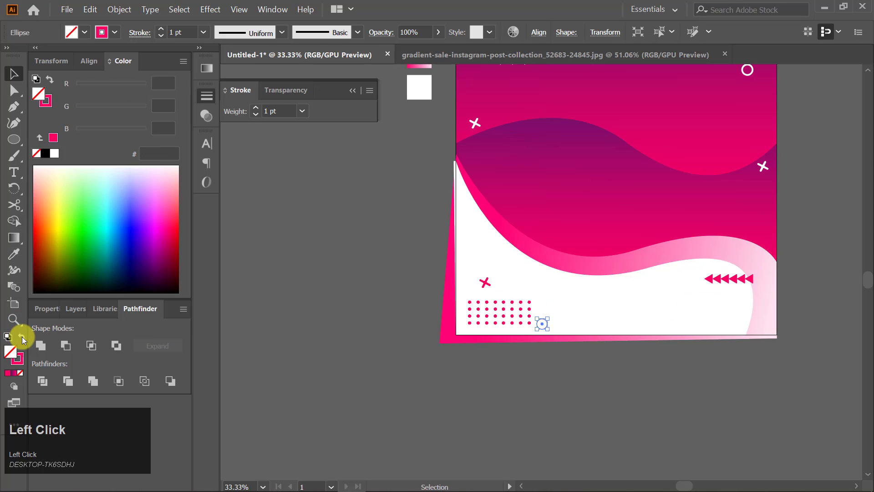
left_click(256, 108)
left_click(256, 108)
left_click(256, 107)
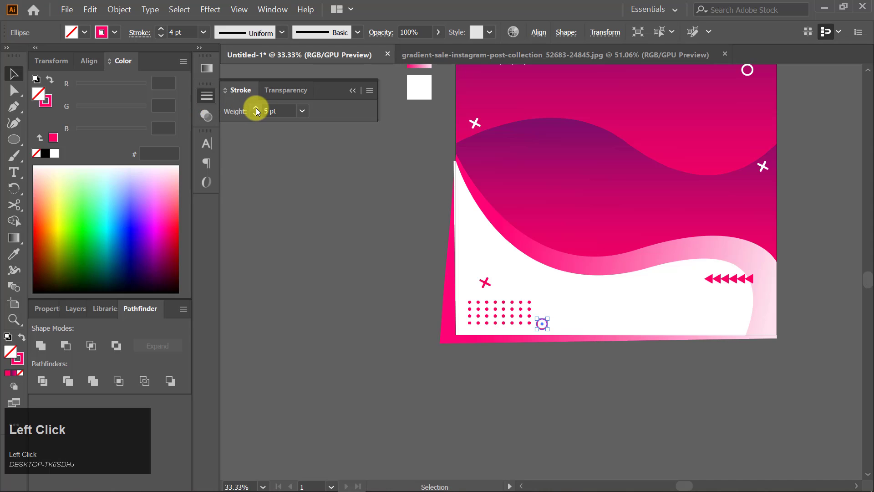
left_click(255, 108)
Scale the pink ring down slightly and shift it a little further right of the dot grid.
left_click(350, 209)
left_click(541, 324)
scroll(546, 340, "up", 5)
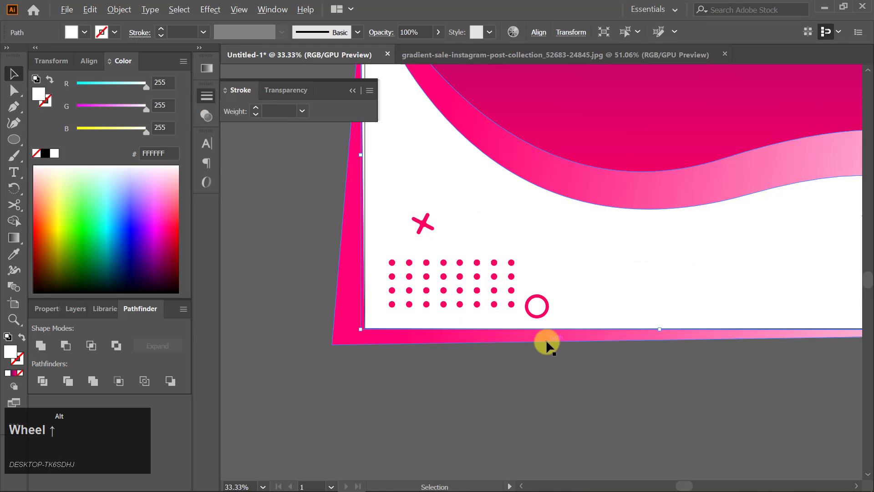
left_click(524, 236)
left_click_drag(519, 231, 554, 234)
key("ctrl+z")
left_click(517, 237)
scroll(552, 238, "down", 4)
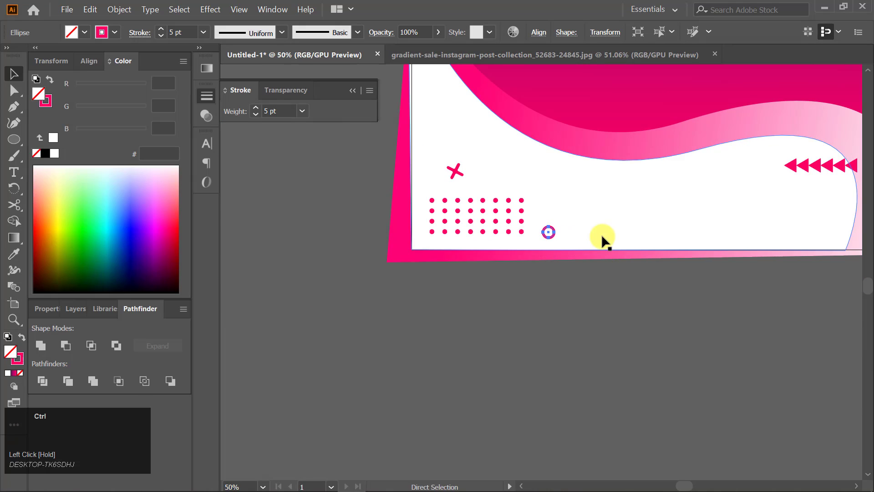
scroll(610, 234, "left", 3)
scroll(611, 244, "right", 5)
scroll(610, 247, "up", 5)
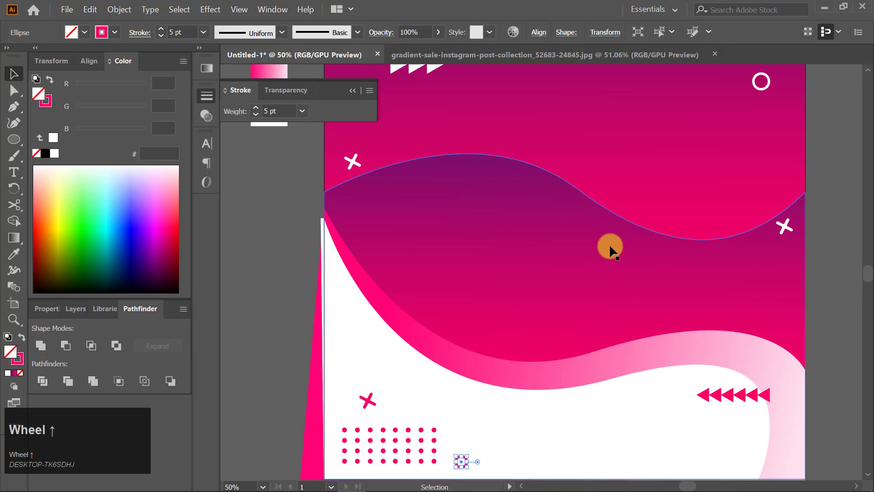
scroll(610, 246, "down", 1)
left_click(557, 124)
left_click(353, 92)
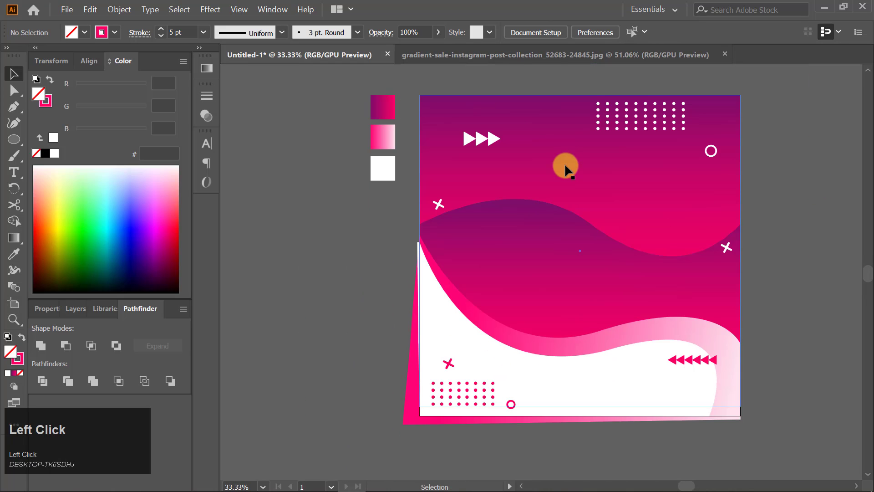
Add the text "SALE" above the purple wave in white Myriad Pro Bold at 72 pt.
key("t")
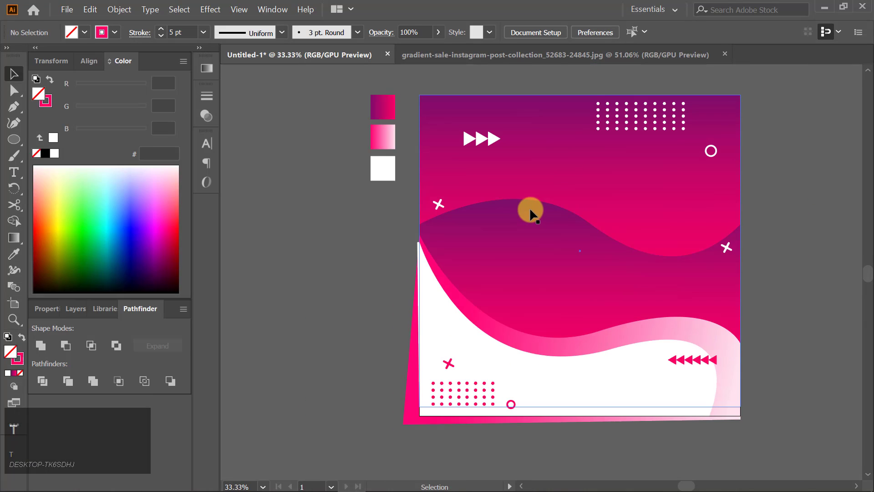
left_click(516, 186)
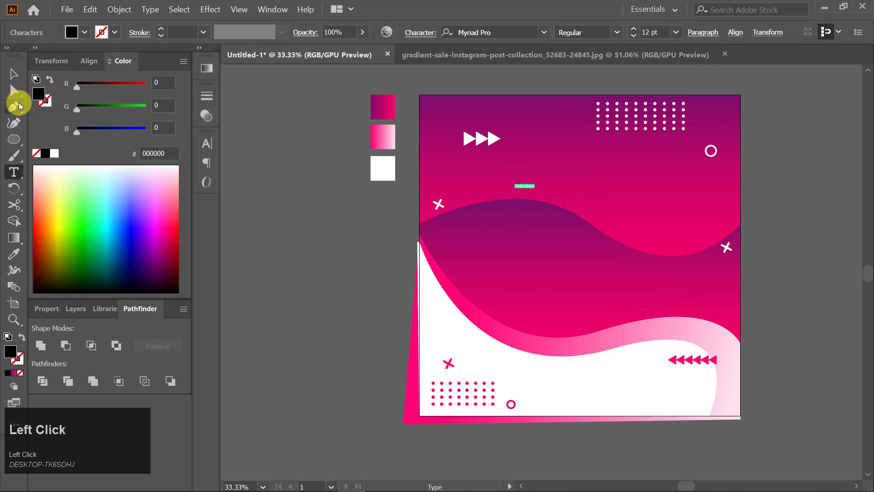
type("s")
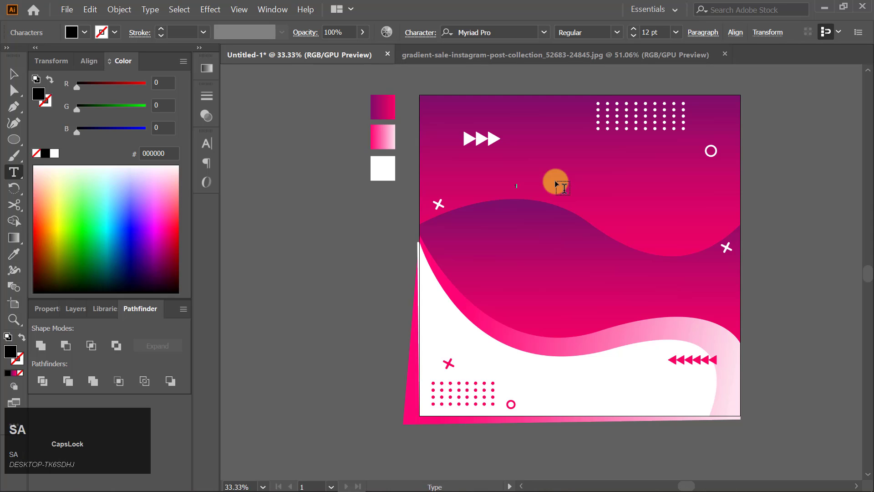
key("ctrl+a")
left_click(675, 32)
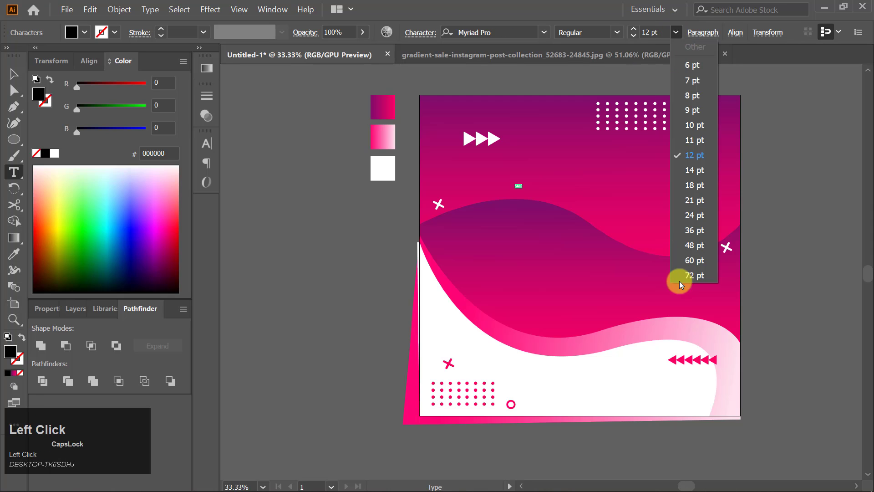
left_click(678, 277)
left_click(623, 34)
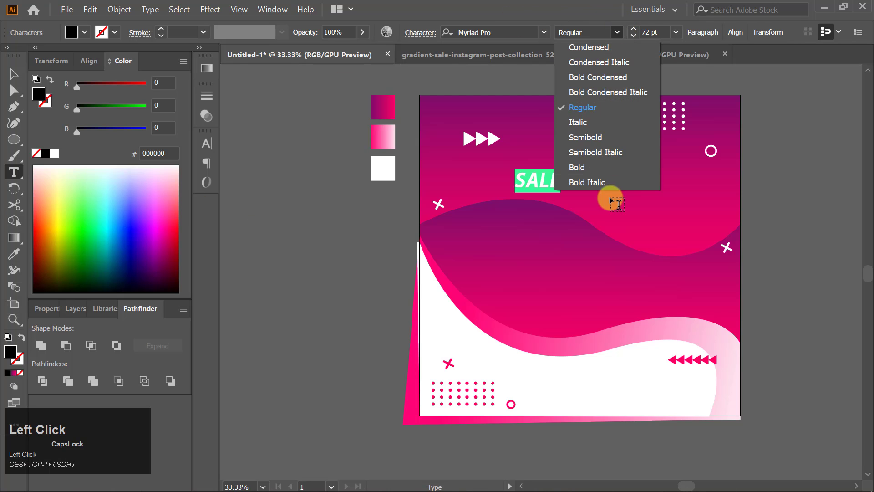
left_click(599, 172)
left_click(10, 78)
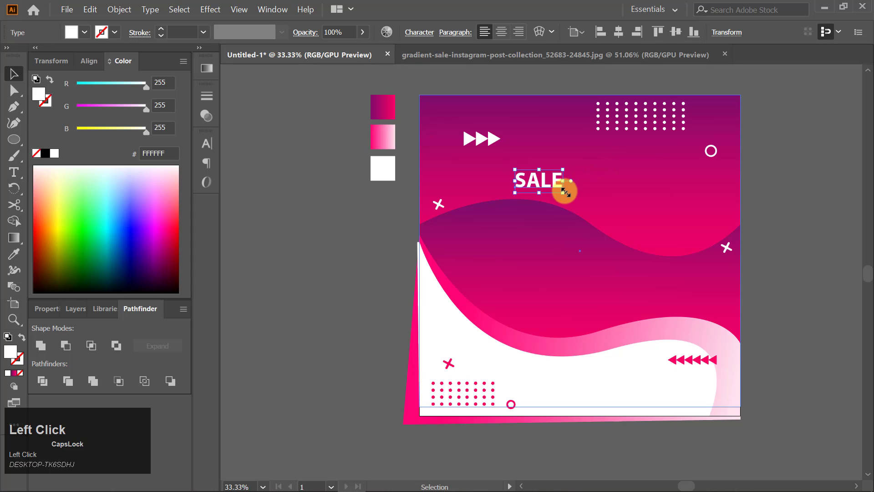
Enlarge the SALE text to roughly half the artboard's width and position it between the arrows and the purple wave.
left_click_drag(565, 193, 636, 210)
left_click_drag(677, 237, 627, 212)
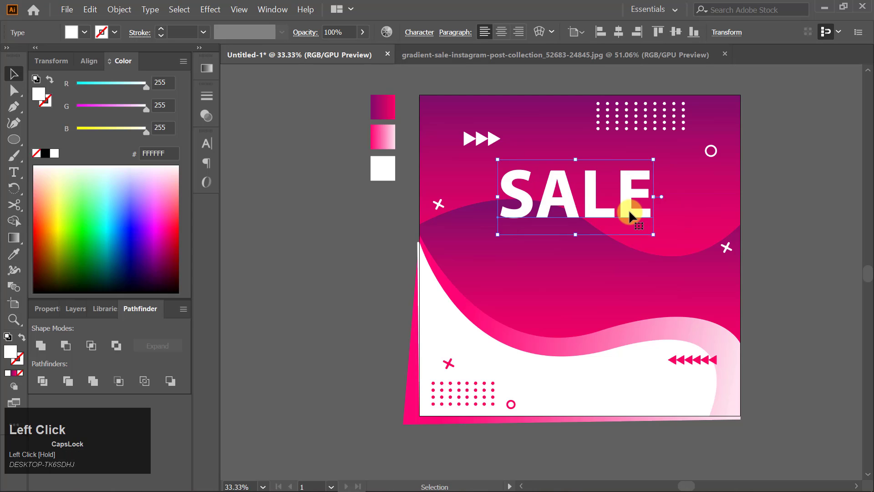
key("Up")
key("Up")
key("Up")
key("Up")
key("Up")
key("Right")
key("Right")
key("Right")
key("Right")
key("Right")
key("Right")
key("Right")
key("Right")
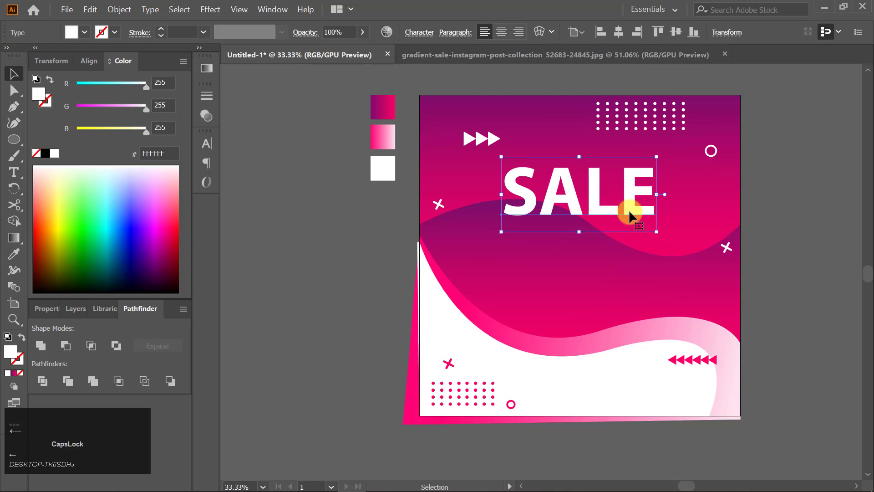
key("Left")
key("Left")
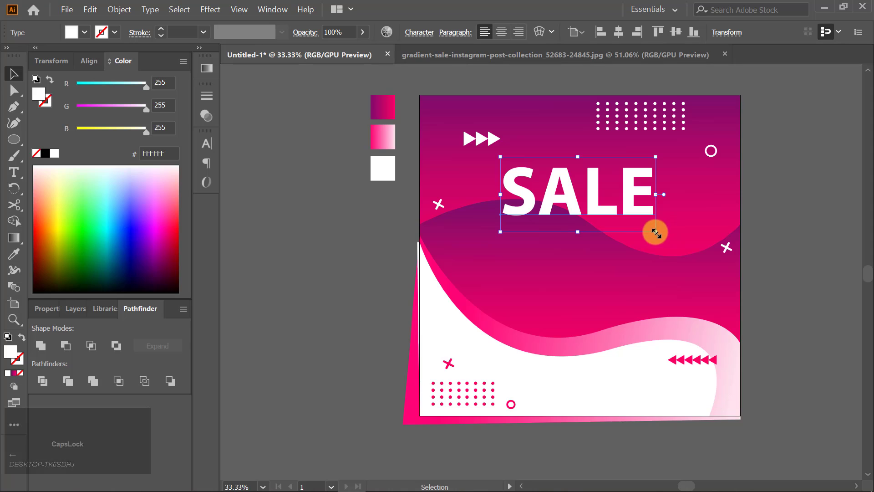
Centre the SALE text horizontally on the artboard.
left_click_drag(651, 227, 657, 229)
key("ctrl+z")
left_click(618, 32)
scroll(654, 96, "down", 4)
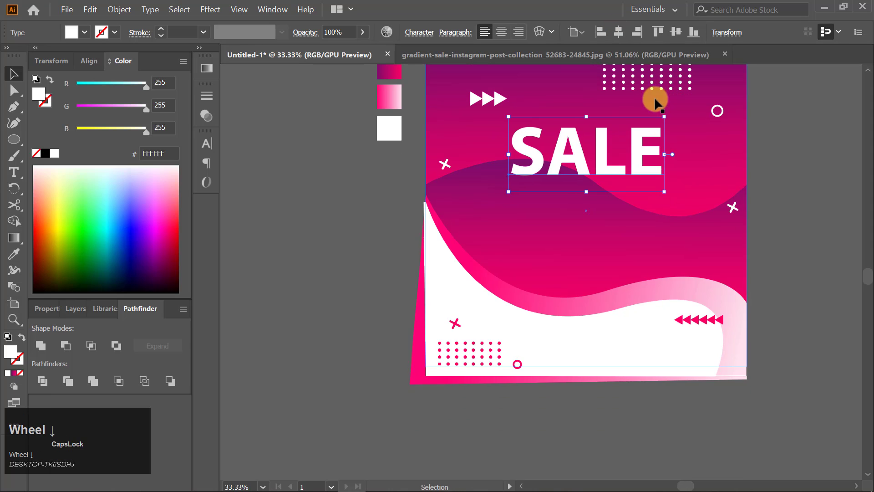
left_click(836, 163)
scroll(687, 204, "up", 3)
Apply a Gaussian Blur effect with a radius of 1 pixel to the SALE text.
left_click(602, 189)
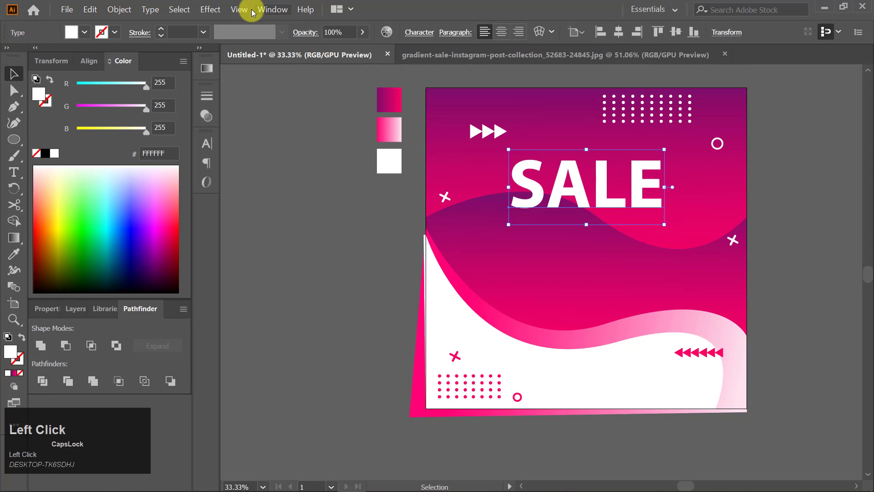
left_click(211, 9)
left_click(335, 228)
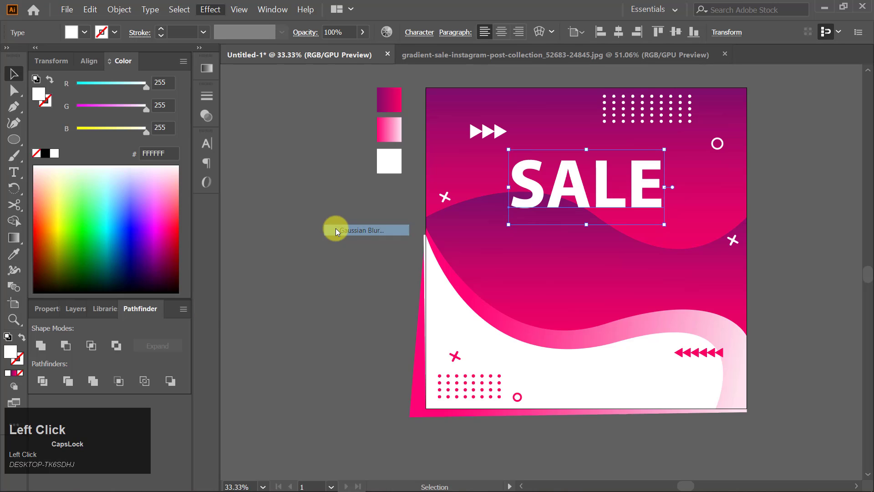
left_click(477, 228)
left_click(440, 262)
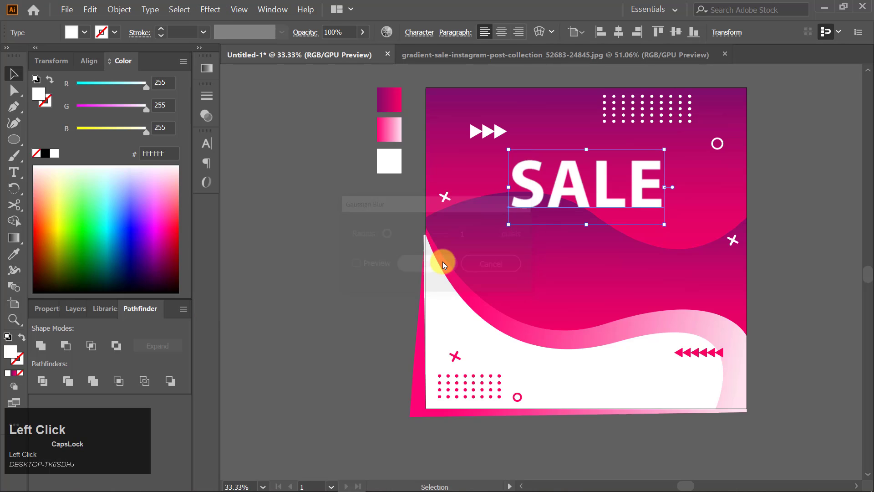
left_click(795, 204)
Add the text "ONLY TODAY" below SALE and fill it white.
scroll(795, 203, "down", 1)
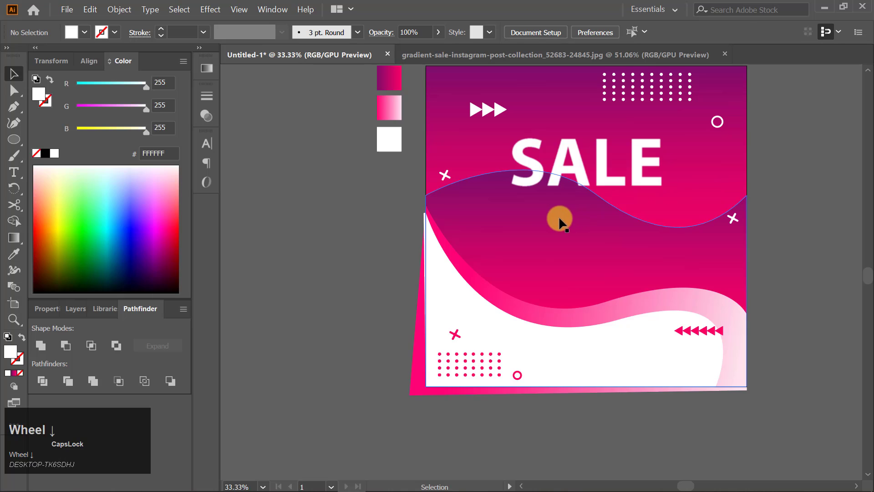
key("t")
left_click(512, 224)
type("ONLY TODAY")
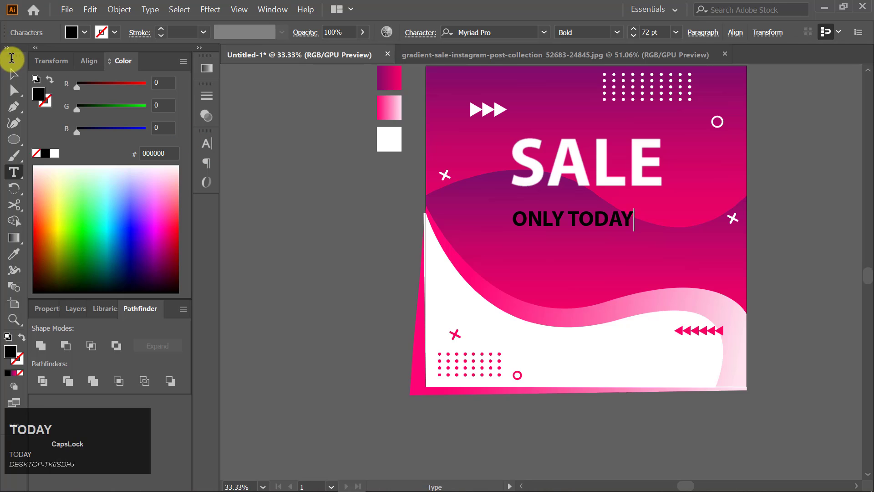
left_click(14, 73)
left_click(54, 152)
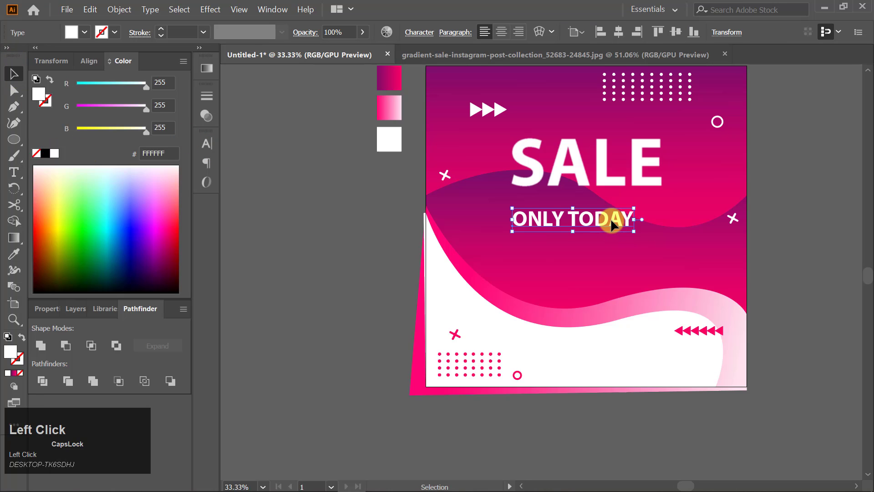
Enlarge ONLY TODAY to about 92 pt to match SALE's width and nudge it up closer beneath SALE.
left_click_drag(611, 221, 665, 205)
key("Up")
key("Up")
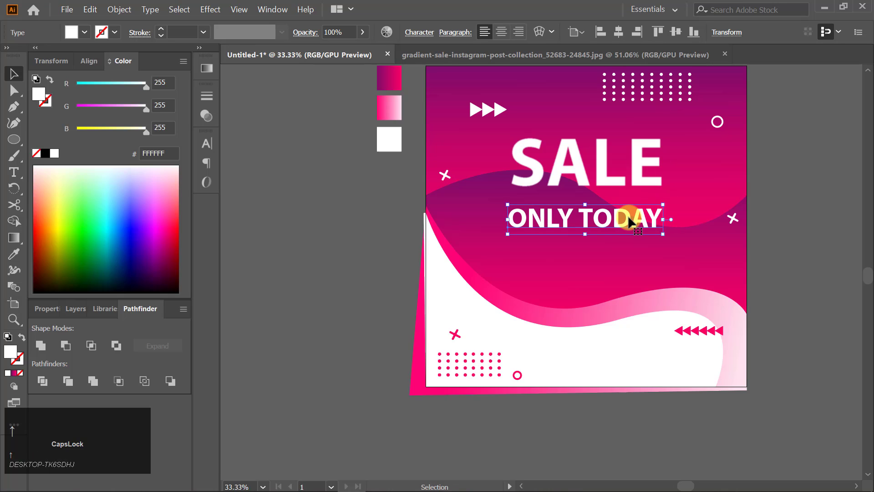
key("Up")
key("Up")
key("Up")
key("Up")
key("Up")
key("Up")
key("Up")
key("Up")
key("Right")
key("Right")
key("Down")
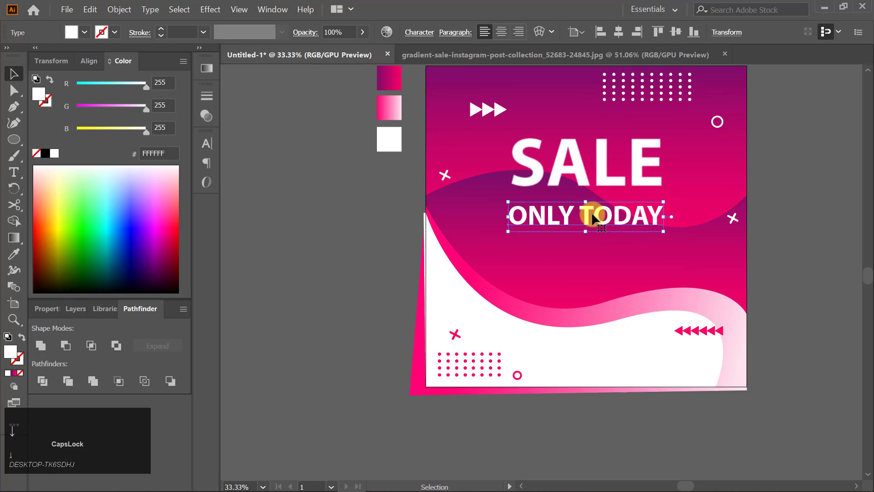
Change the ONLY TODAY text's font style to Bold Condensed.
double_click(591, 212)
key("ctrl+a")
left_click(617, 32)
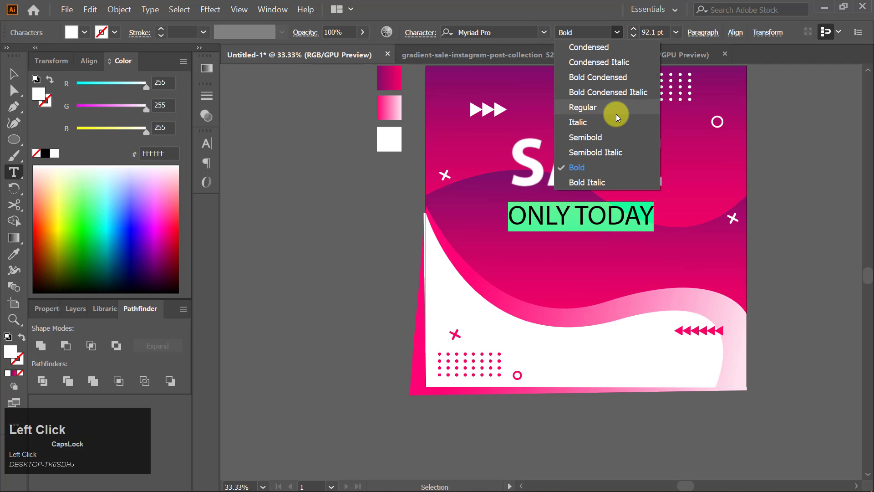
left_click(608, 77)
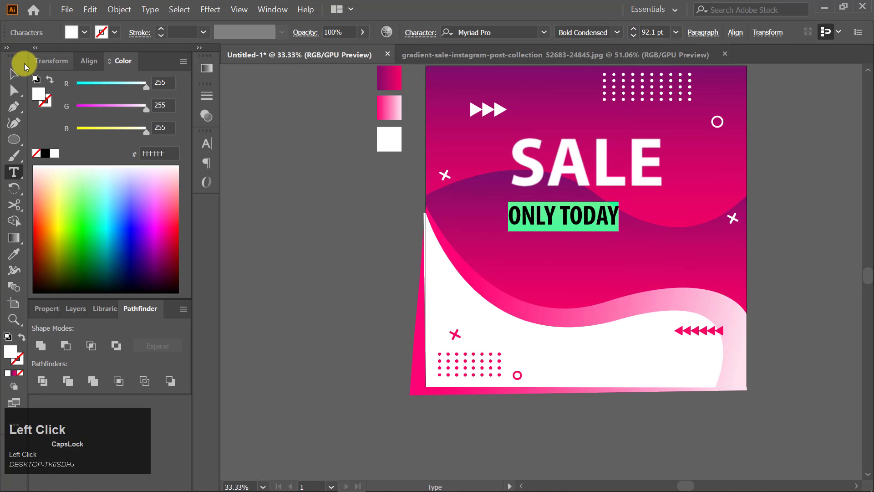
left_click(14, 73)
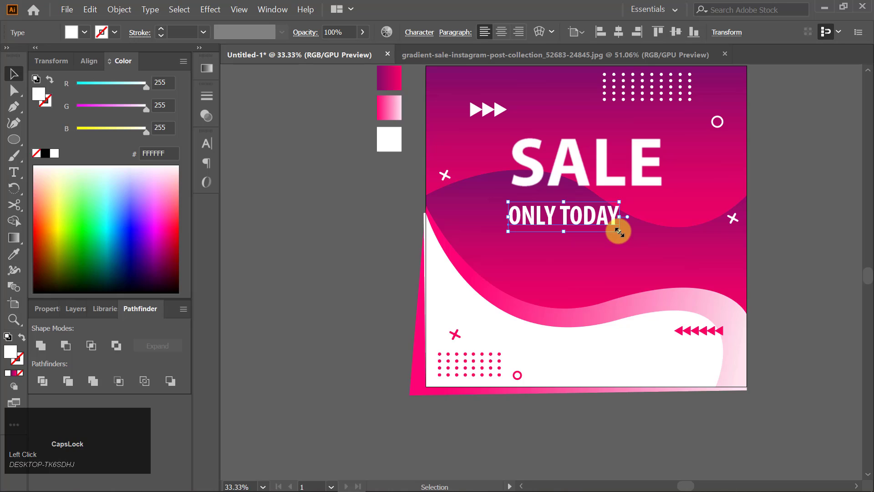
Enlarge ONLY TODAY until it matches SALE's width and adjust its vertical position just beneath SALE.
left_click_drag(619, 232, 641, 237)
left_click_drag(632, 220, 639, 221)
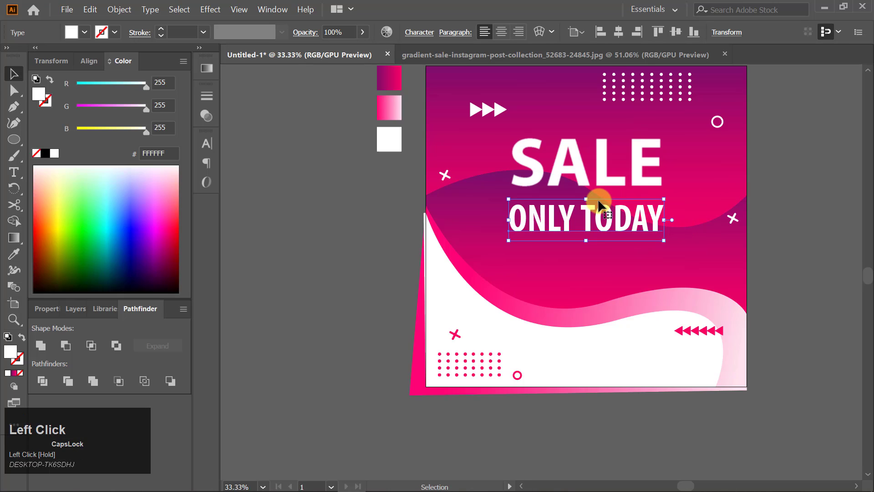
left_click_drag(587, 200, 587, 206)
key("Up")
key("Up")
key("Up")
key("Up")
key("Up")
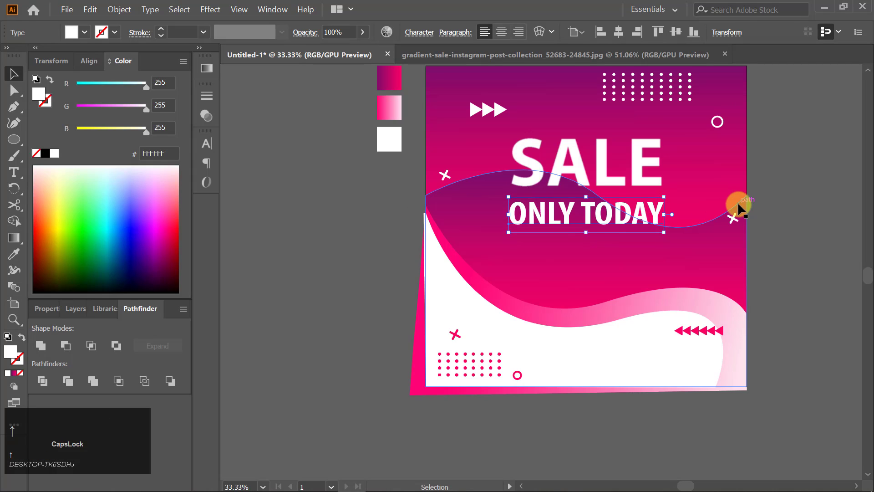
key("Down")
key("Down")
key("Down")
left_click(785, 230)
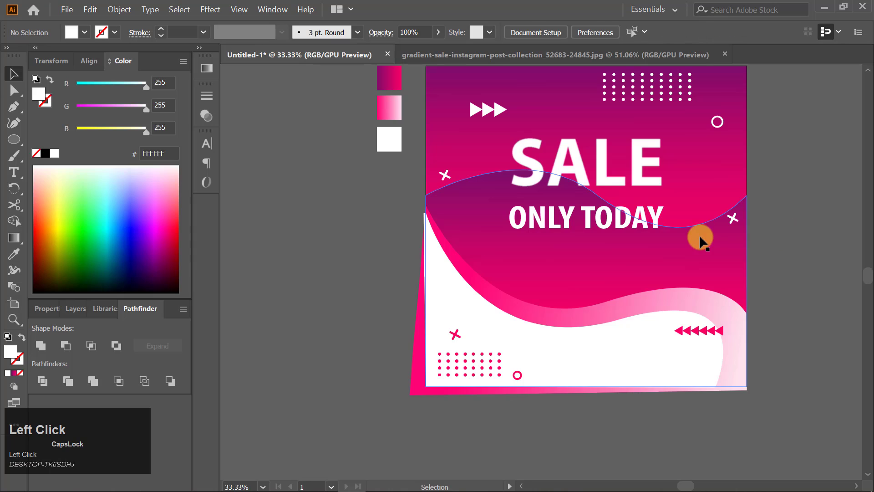
Duplicate ONLY TODAY directly below itself and change the copy's text to "50% OFF".
left_click(588, 218)
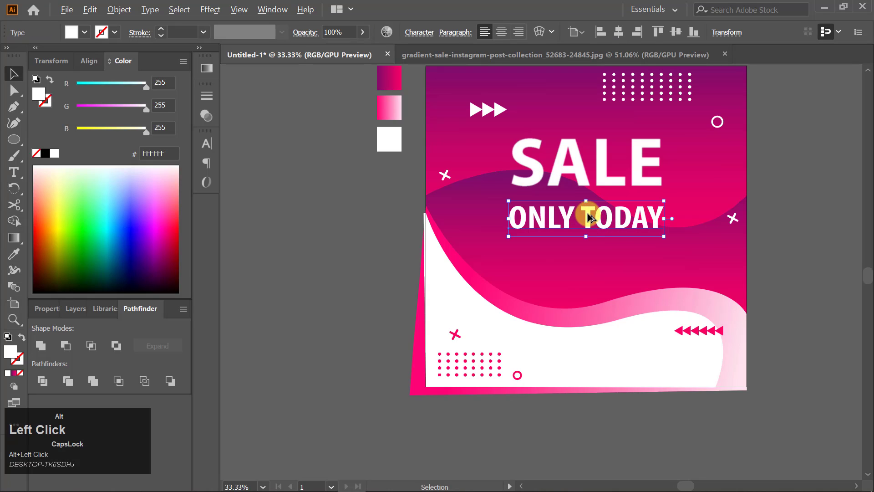
left_click_drag(587, 218, 588, 264)
key("t")
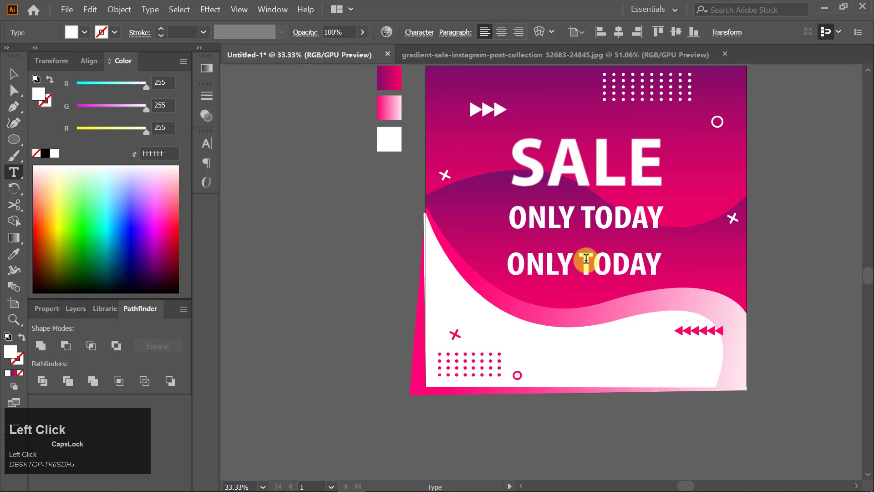
left_click(586, 260)
key("ctrl+a")
type("5")
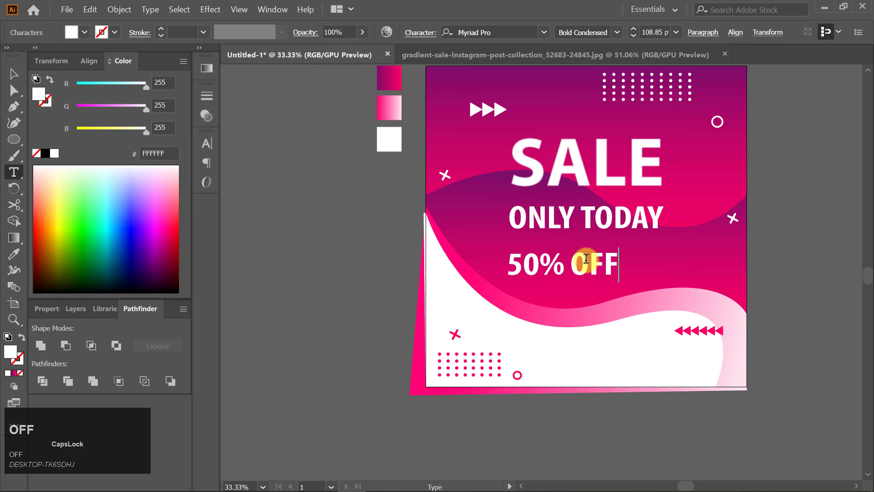
Change the font style of the 50% OFF text to Bold.
key("ctrl+a")
left_click(617, 32)
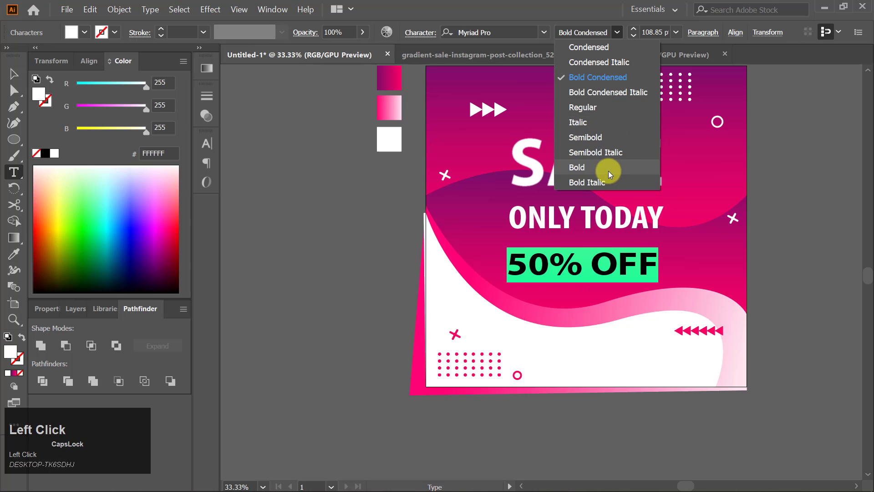
left_click(610, 167)
left_click(12, 73)
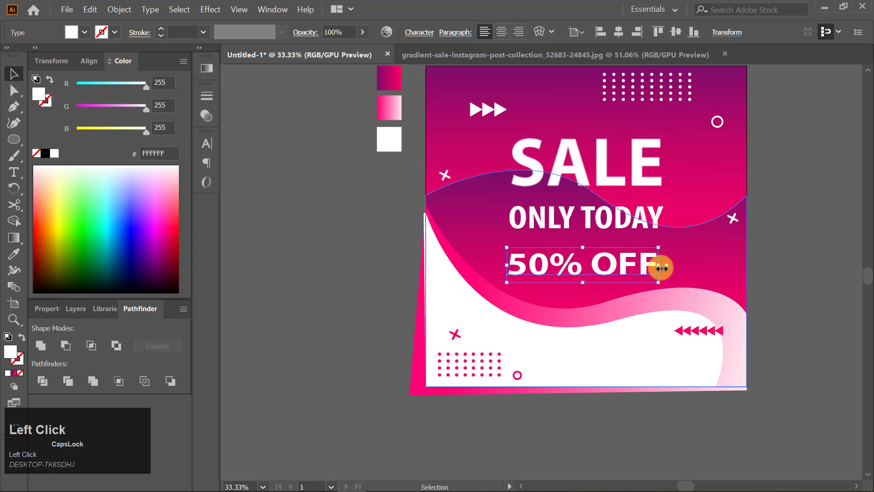
Scale 50% OFF slightly to the width of the lines above and nudge it up and sideways close beneath ONLY TODAY.
left_click_drag(658, 266, 650, 246)
key("ctrl+z")
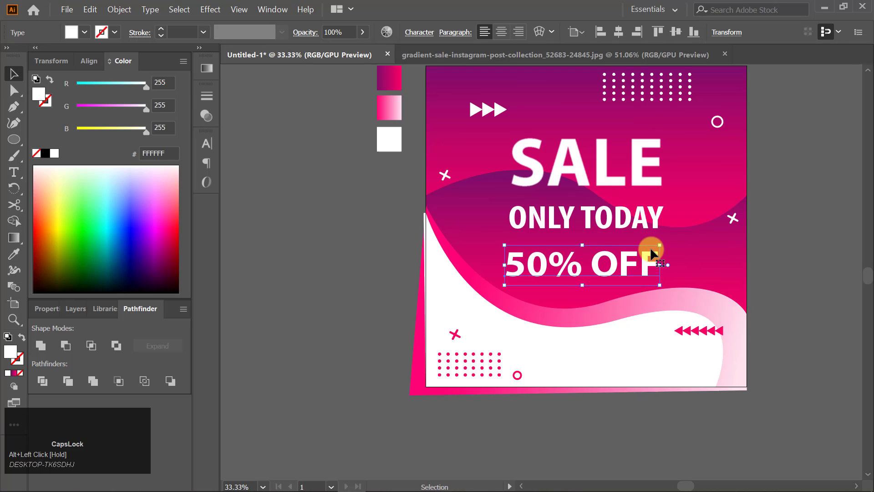
key("Right")
key("Right")
key("Right")
key("Right")
key("Right")
key("Right")
key("Up")
key("Up")
key("Up")
key("Up")
key("Up")
key("Up")
key("Up")
key("Up")
key("Up")
key("Up")
key("Up")
key("Up")
key("Up")
key("Up")
key("Up")
key("Up")
key("Up")
key("Up")
key("Up")
key("Up")
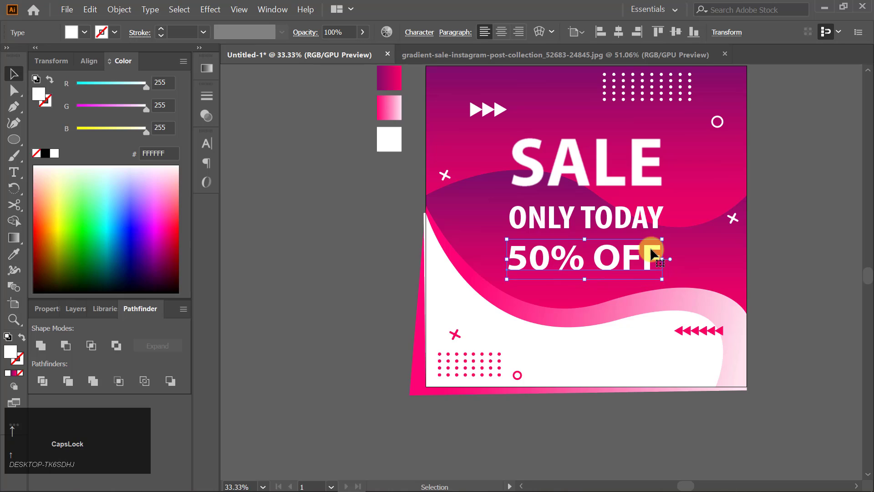
key("Right")
key("Right")
key("Up")
key("Up")
key("Up")
key("Up")
key("Up")
key("Up")
key("Up")
key("Up")
Nudge ONLY TODAY up closer to SALE.
left_click(594, 215)
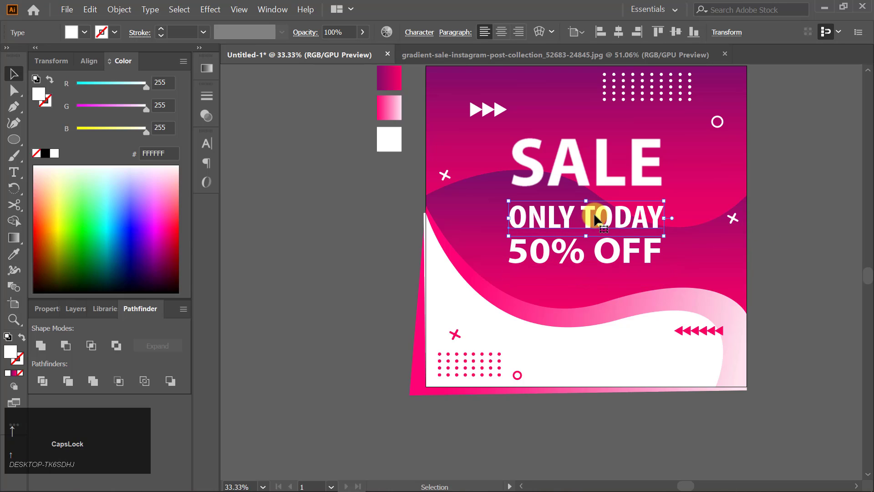
key("Up")
key("Up")
key("Up")
key("Up")
key("Up")
key("Up")
key("Up")
key("Up")
key("Up")
key("Up")
key("Up")
key("Up")
key("Up")
key("Up")
key("Up")
left_click(819, 207)
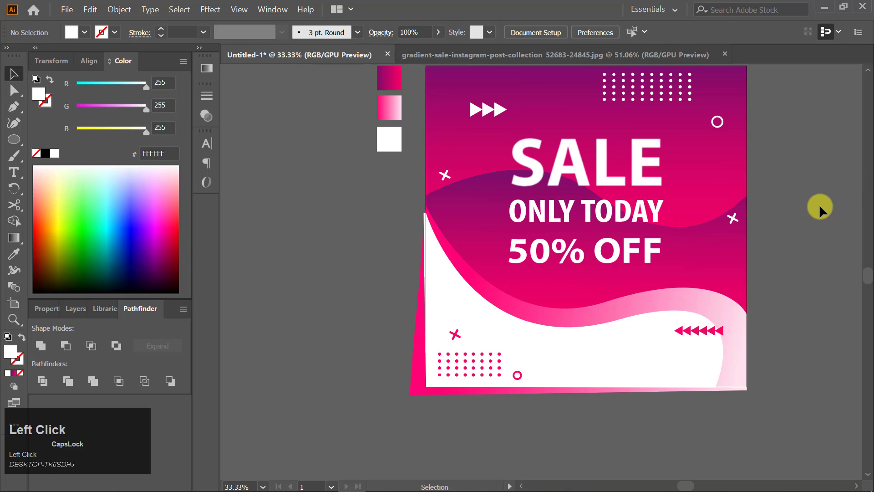
Apply a Gaussian Blur effect with a radius of 1 pixel to the ONLY TODAY text.
left_click(621, 209)
left_click(216, 10)
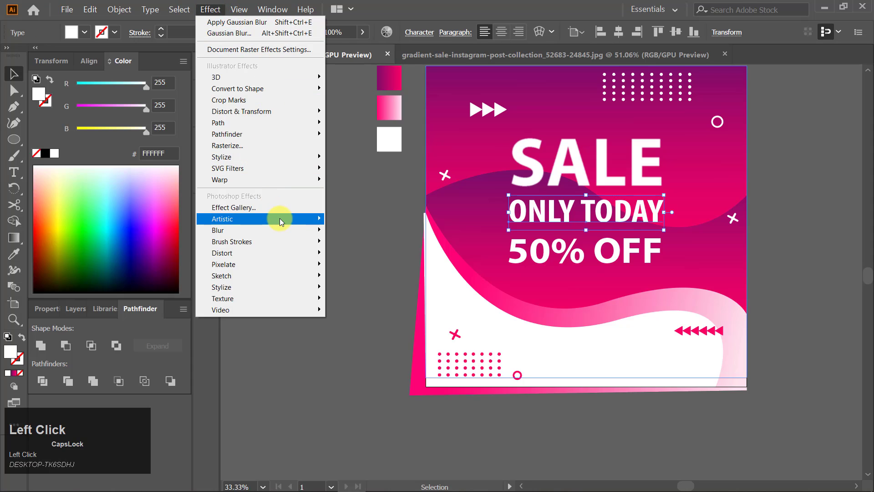
mouse_move(290, 224)
left_click(346, 229)
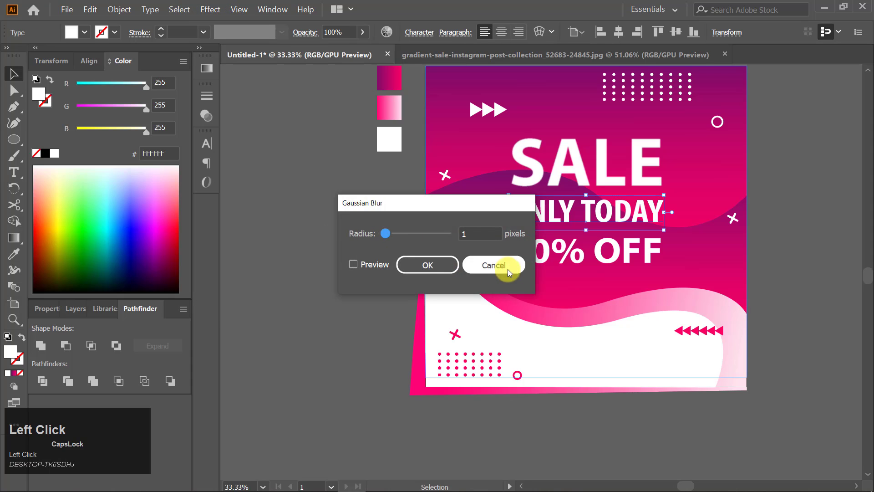
left_click(498, 265)
left_click(722, 230)
Apply a Gaussian Blur effect with a radius of 1 pixel to the 50% OFF text.
left_click(604, 250)
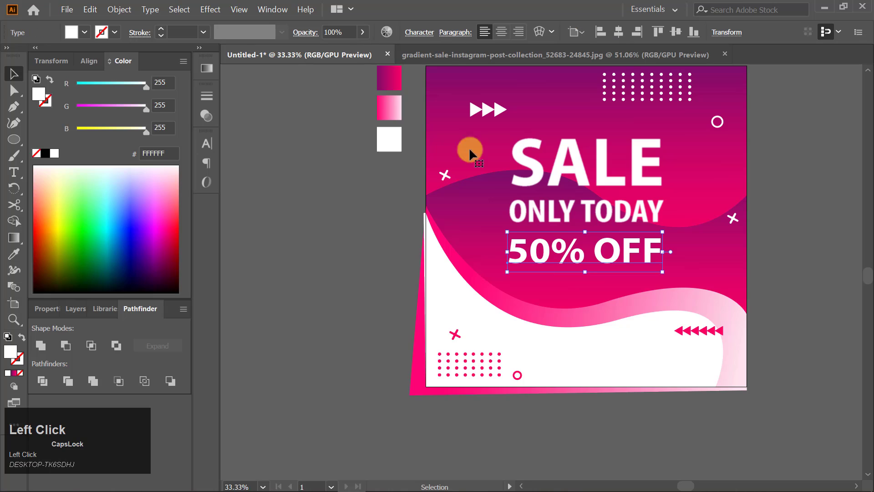
left_click(209, 9)
mouse_move(279, 228)
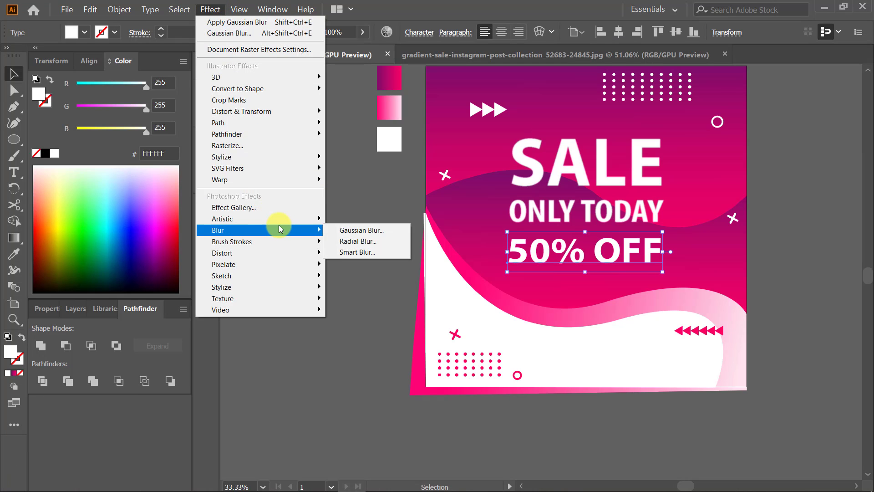
left_click(346, 230)
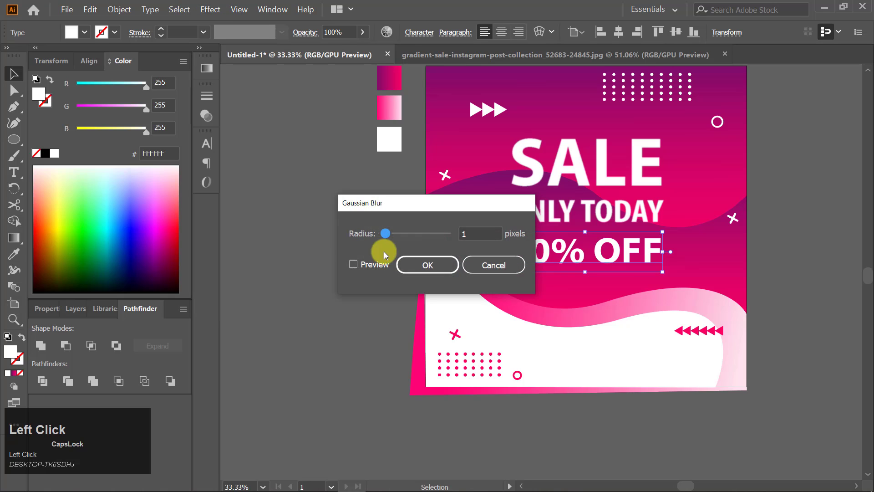
left_click(450, 265)
left_click(828, 214)
scroll(855, 204, "up", 1)
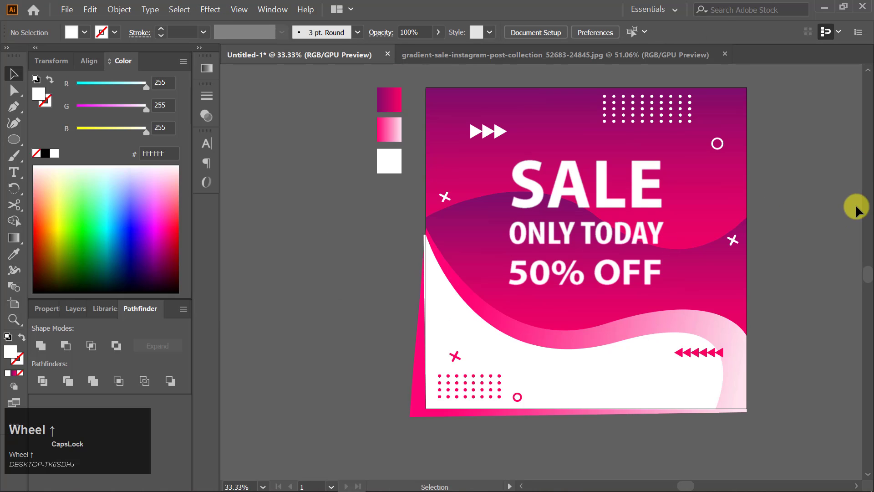
Move ONLY TODAY and 50% OFF up slightly to tighten the line spacing beneath SALE.
scroll(855, 210, "up", 1)
left_click(604, 249)
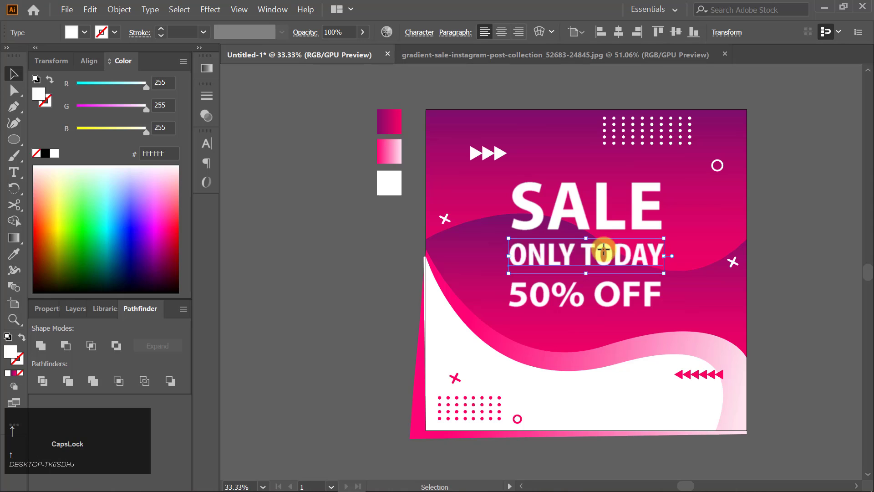
left_click(610, 287)
left_click_drag(611, 287, 608, 281)
left_click(827, 320)
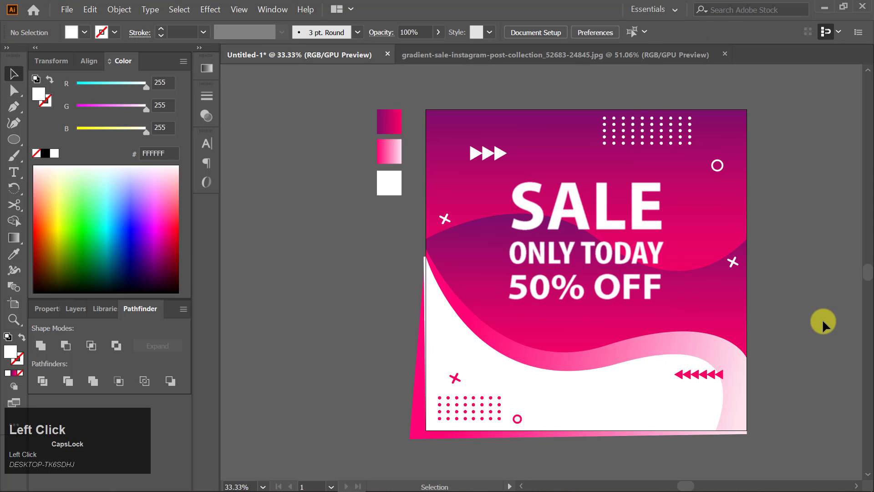
Align ONLY TODAY and 50% OFF to each other by their horizontal centers.
left_click(634, 285)
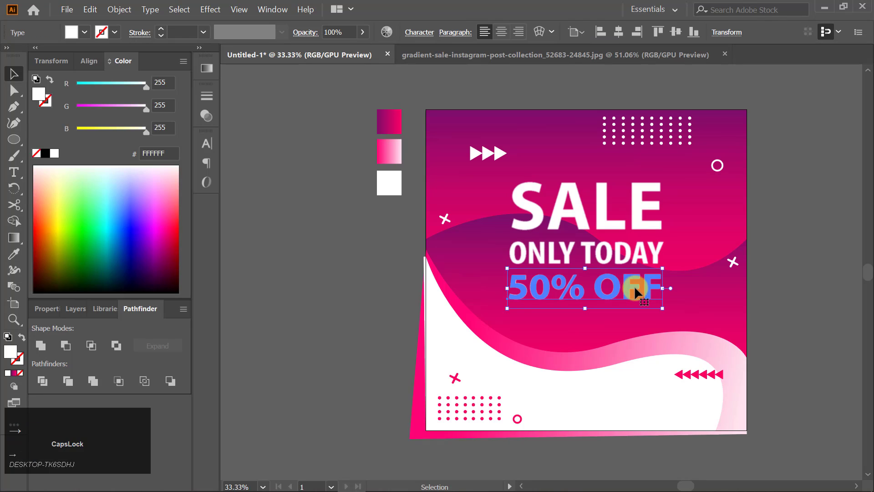
left_click(632, 245)
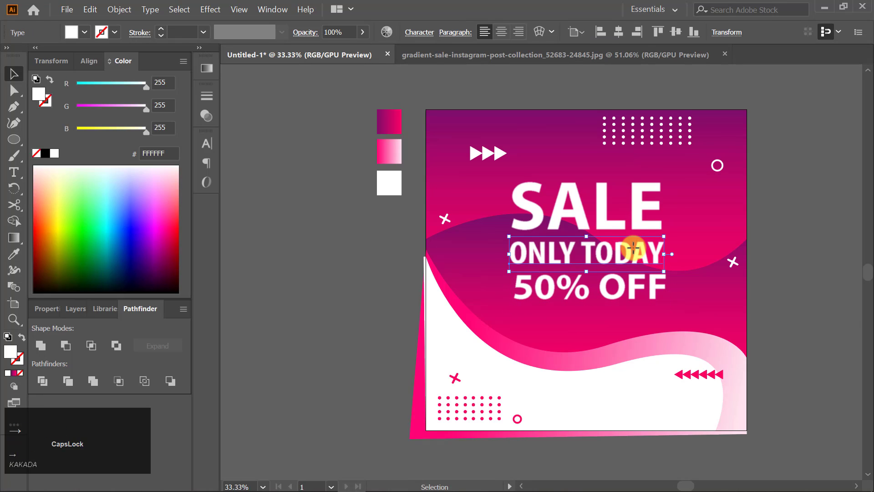
left_click(620, 306, "shift")
left_click(618, 32)
left_click(810, 221)
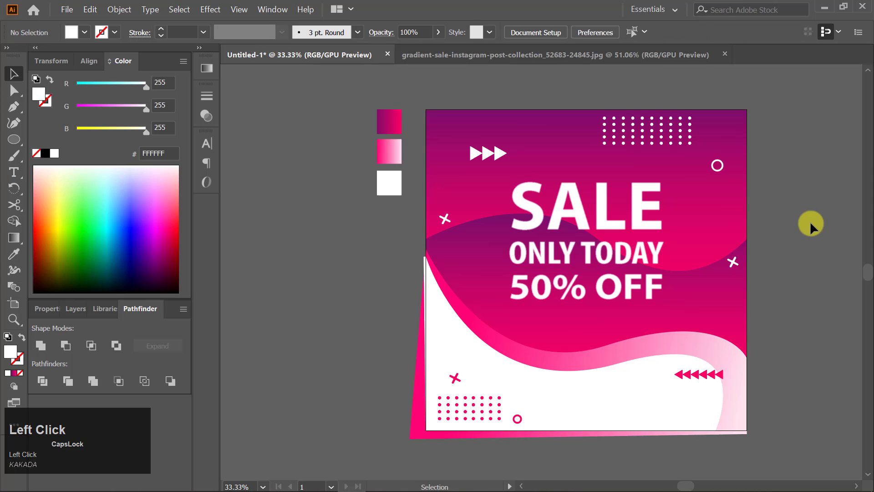
Add the text "SHOP NOW" in the white area at the bottom of the post.
key("t")
left_click(586, 391)
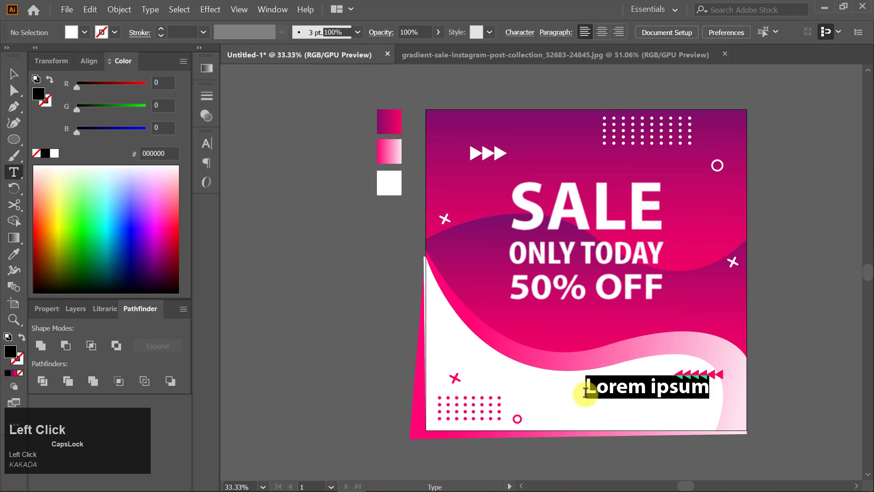
type("SHOP")
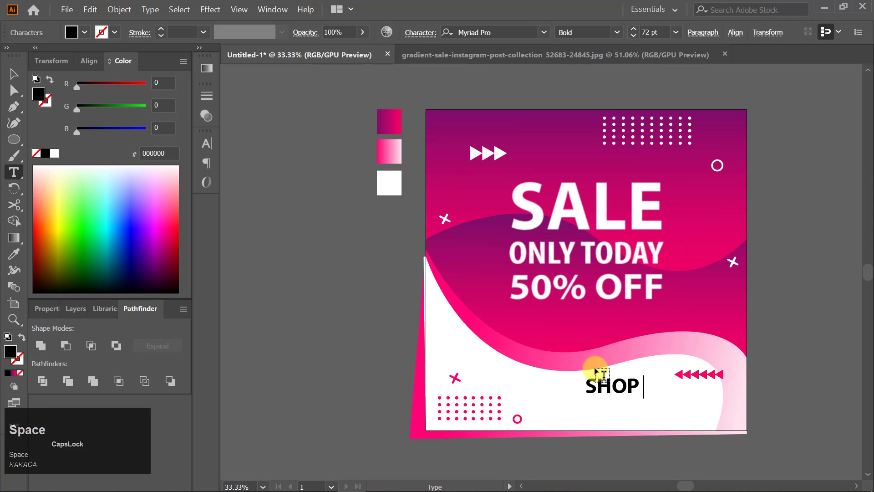
type(" NOW")
left_click(12, 76)
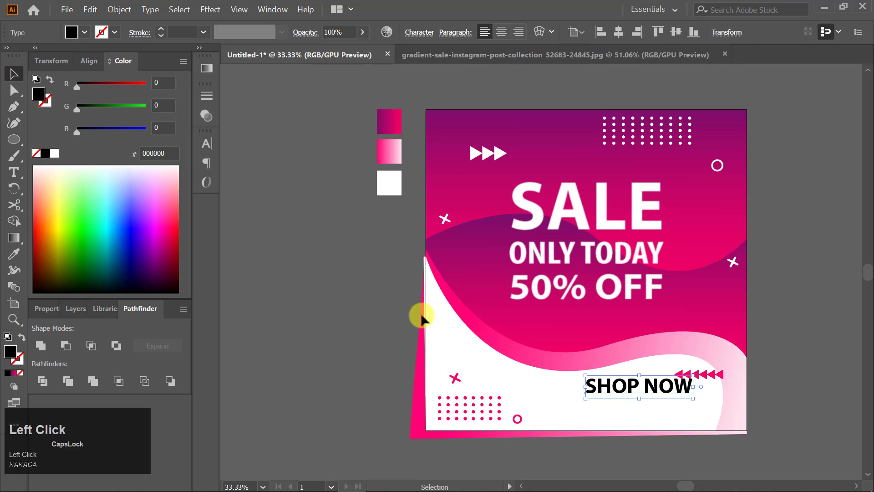
Recolor SHOP NOW with the pink FA0065 sampled from the row of small arrows.
key("i")
scroll(721, 381, "up", 3)
left_click(714, 361)
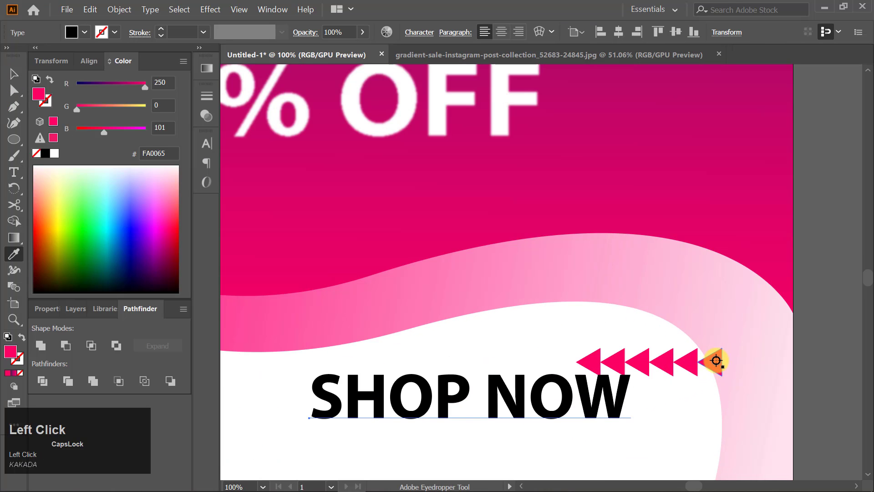
scroll(714, 362, "down", 4)
scroll(553, 384, "up", 3)
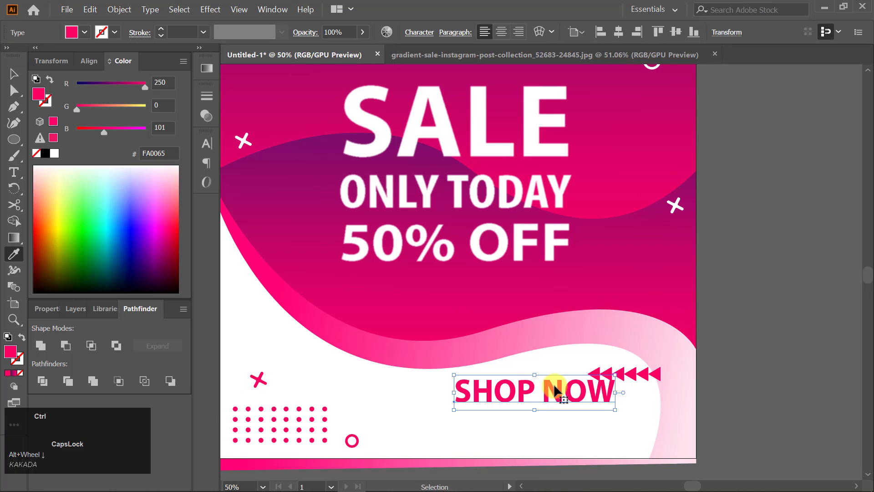
Move SHOP NOW down and left, clear of the arrows, and shrink it to a little over half its size.
key("v")
left_click_drag(563, 390, 510, 408)
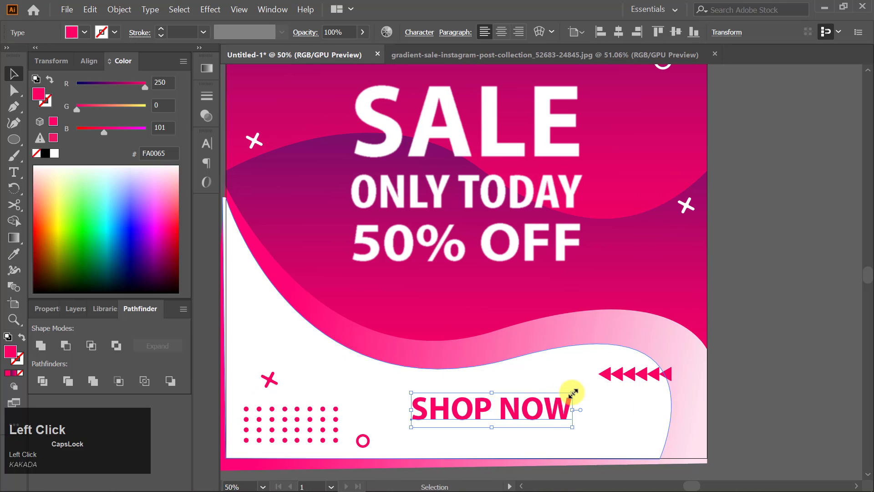
left_click_drag(570, 393, 532, 405)
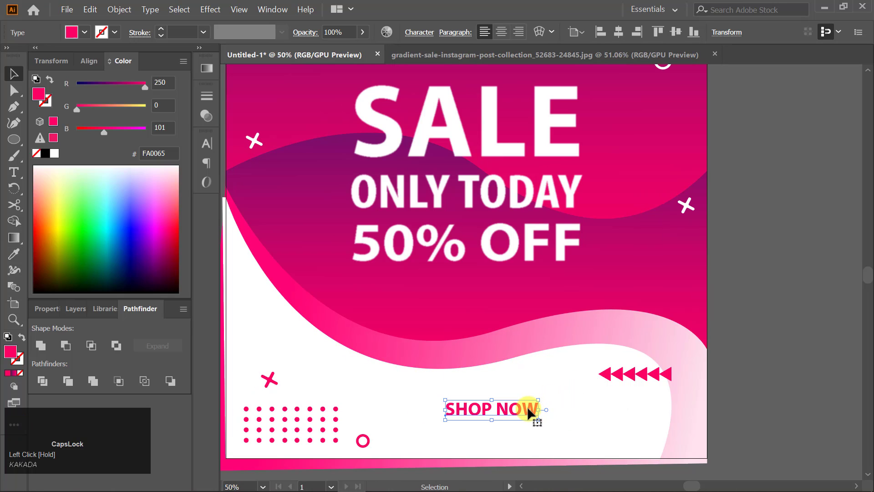
Draw a rectangle framing SHOP NOW and swap its pink fill to the stroke, leaving it unfilled.
key("m")
left_click_drag(425, 392, 565, 428)
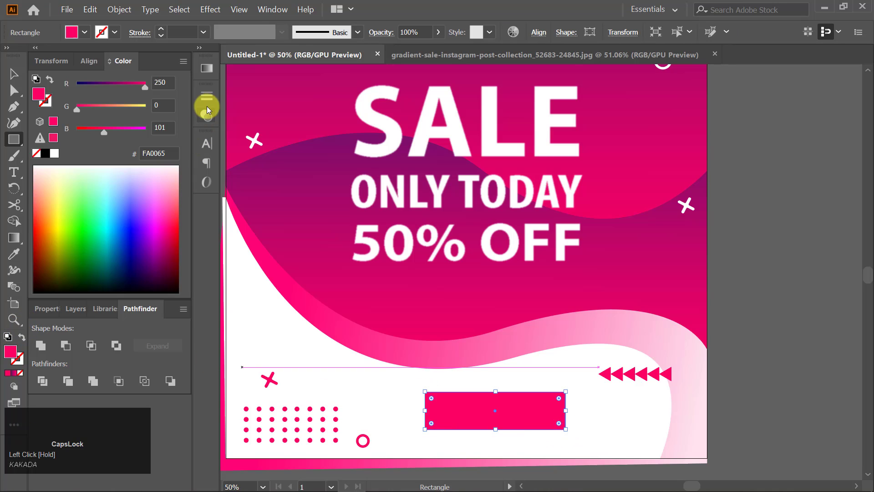
left_click(21, 336)
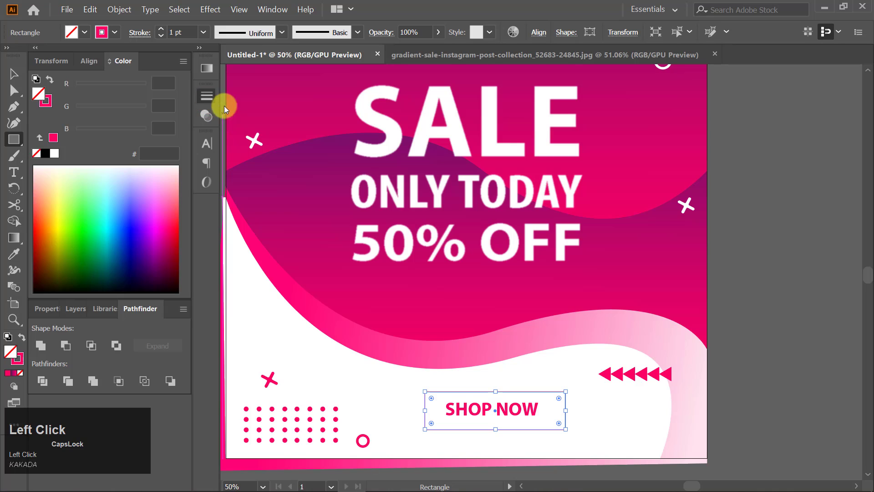
Set the rectangle's stroke weight to 3 pt and round its corners to a radius of about 38 px.
left_click(207, 95)
left_click(256, 109)
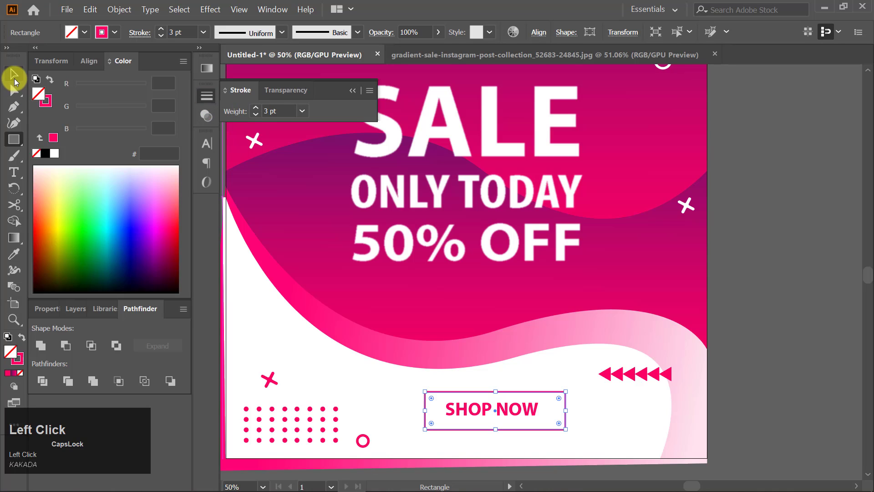
left_click(14, 74)
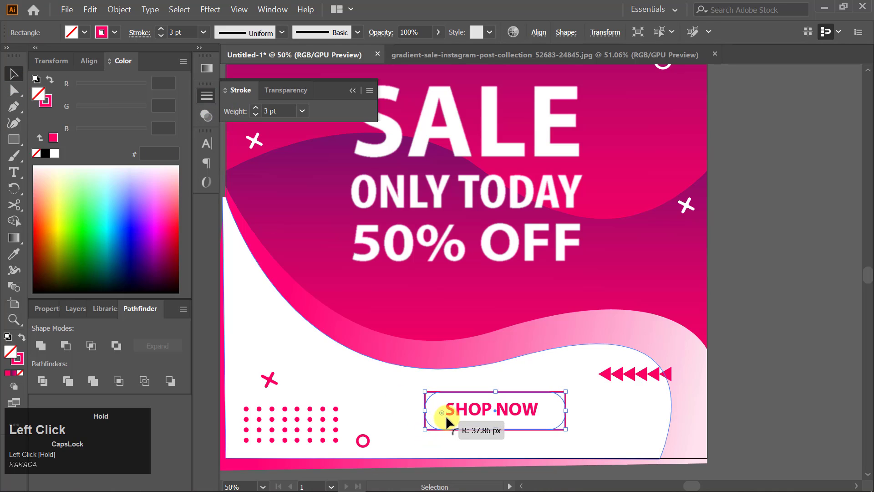
left_click_drag(446, 415, 446, 415)
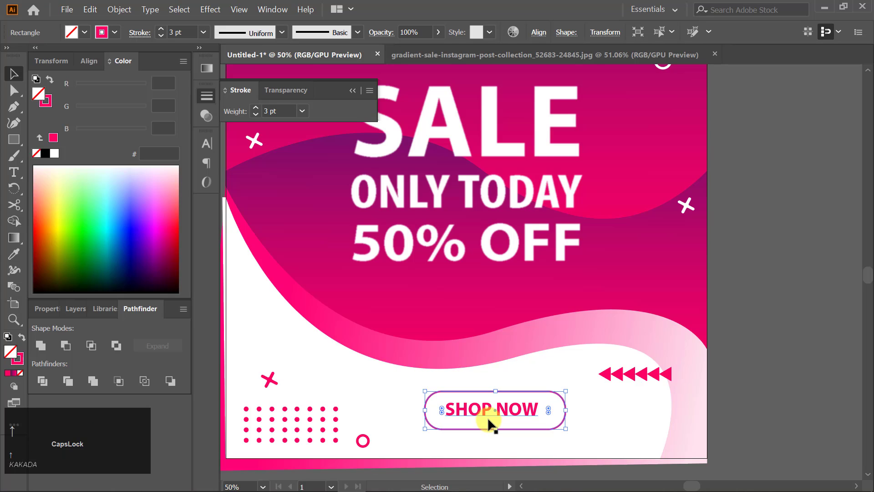
Widen the rounded frame around SHOP NOW, enlarge frame and text together by about a sixth, and shift them slightly up and left.
left_click_drag(566, 409, 587, 408)
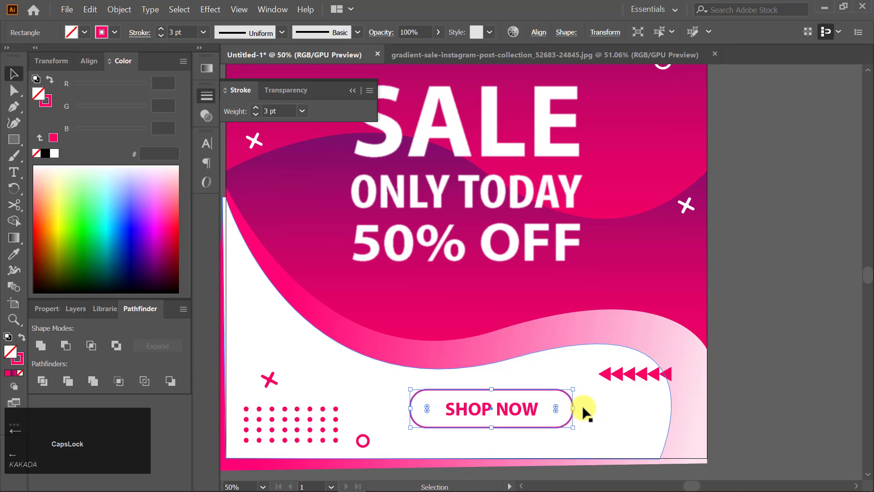
left_click(527, 408, "shift")
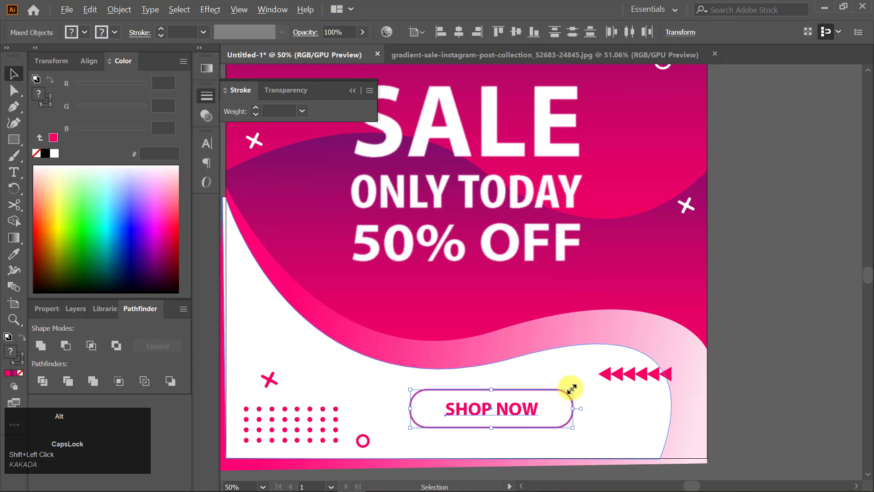
left_click_drag(572, 388, 587, 386)
mouse_move(534, 408)
left_mouse_down()
mouse_move(530, 369)
mouse_move(524, 394)
left_mouse_up()
left_click(752, 318)
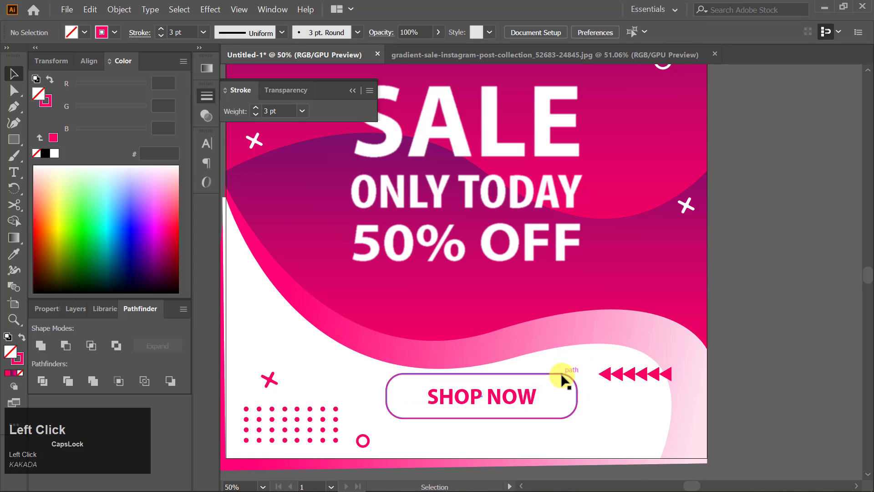
Set the stroke weight of the rounded frame around SHOP NOW to 5 pt.
left_click(562, 374)
left_click(256, 108)
left_click(256, 108)
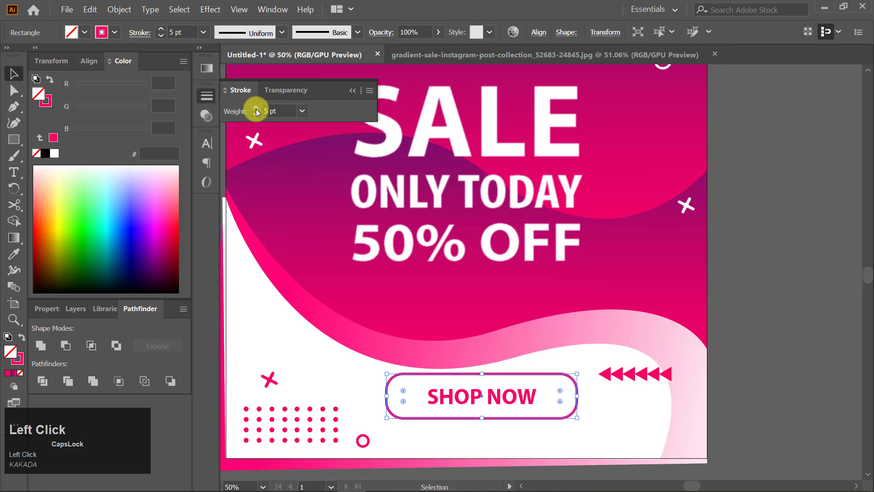
left_click(778, 308)
Duplicate the pink cross above the dot grid and place the copy below the right end of the SHOP NOW frame.
scroll(779, 308, "down", 1)
left_click(267, 356)
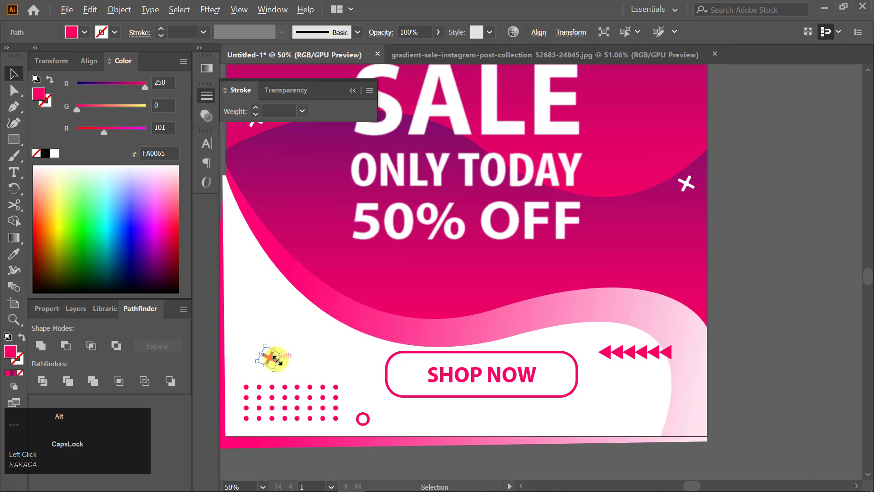
left_click_drag(271, 362, 594, 413)
left_click(727, 339)
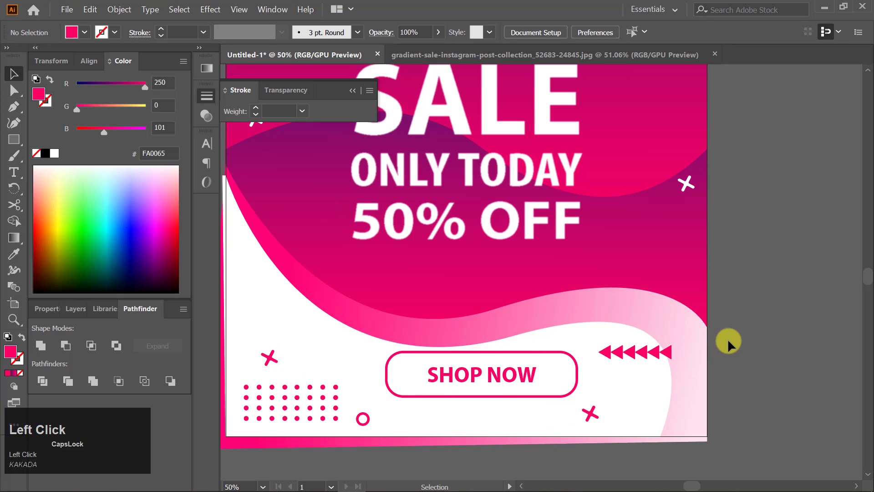
Duplicate the white ring at the artboard's upper right and place the copy below the left end of 50% OFF.
scroll(722, 357, "up", 2)
scroll(722, 357, "up", 2)
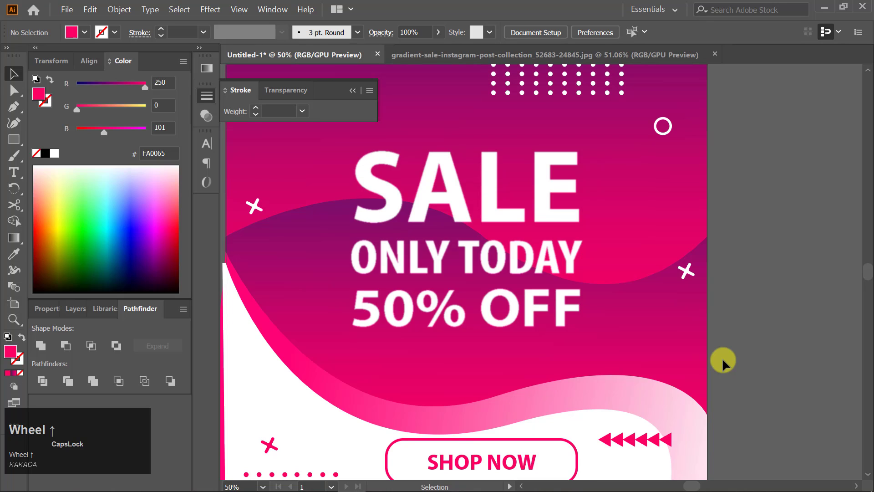
left_click(663, 127)
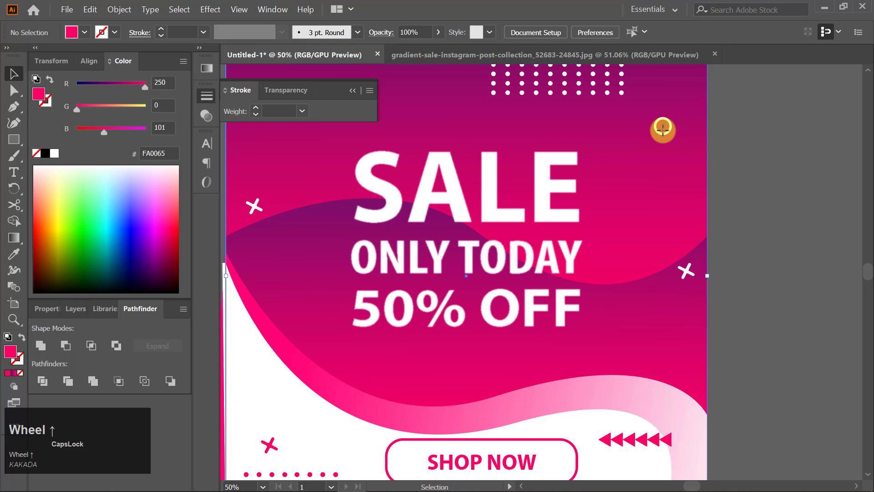
left_click(662, 126)
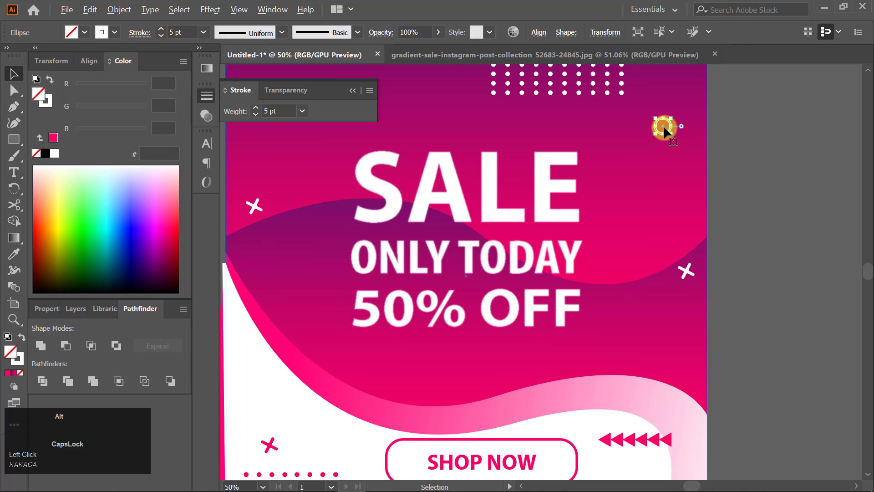
left_click_drag(663, 125, 342, 351)
left_click(774, 305)
Duplicate the white cross near the artboard's right edge below the right end of 50% OFF and shrink the copy to about a third.
scroll(764, 304, "up", 1)
left_click(683, 278)
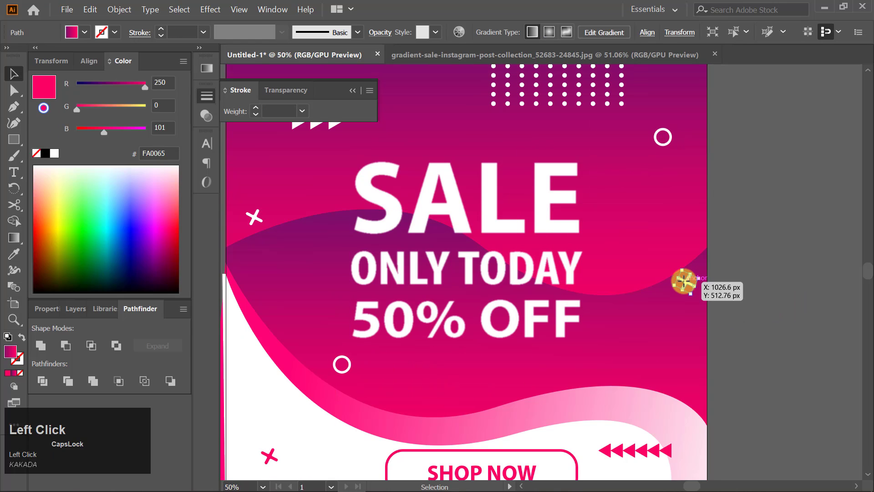
left_click_drag(683, 279, 555, 364)
left_click(764, 335)
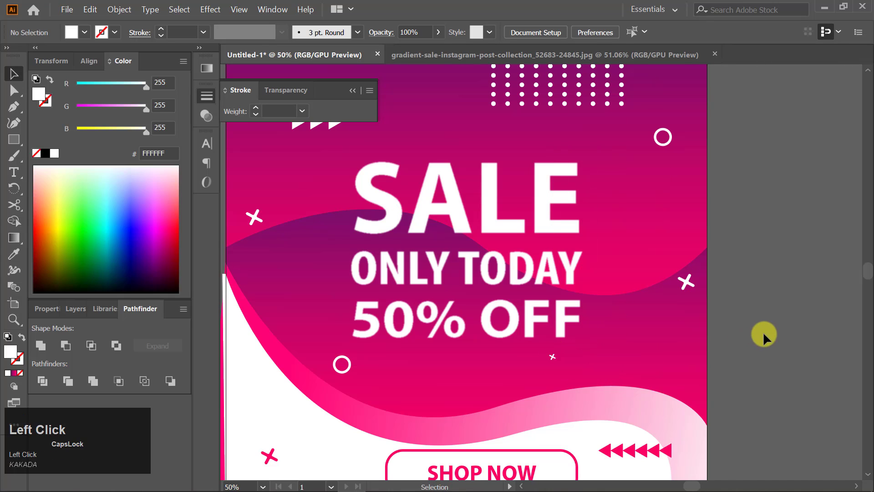
Shrink the white ring below 50% OFF to about two-thirds of its size.
left_click(346, 366)
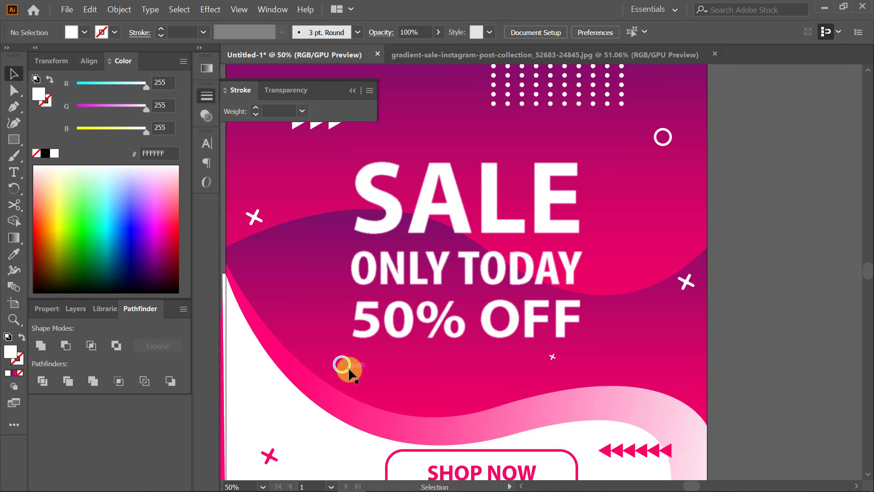
left_click_drag(350, 372, 349, 372)
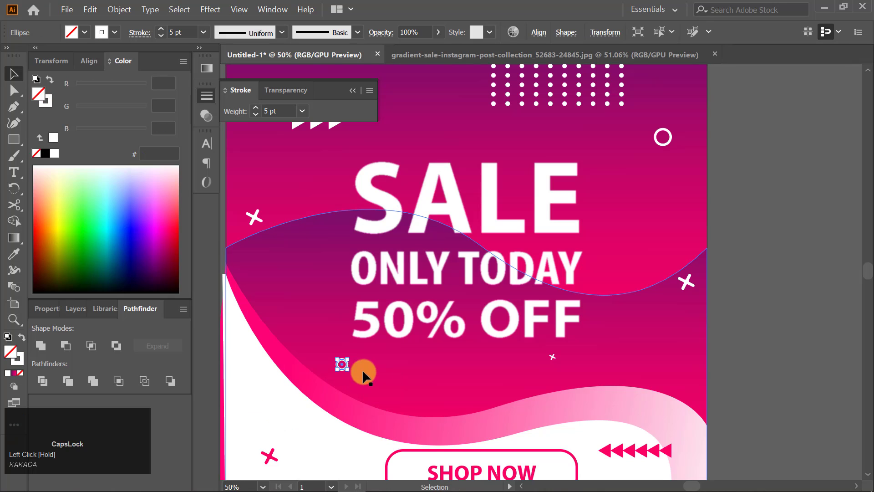
left_click(768, 324)
Delete the white, light pink gradient and purple-pink gradient sample squares beside the artboard.
scroll(762, 332, "up", 3)
scroll(728, 323, "down", 2)
scroll(578, 304, "down", 1)
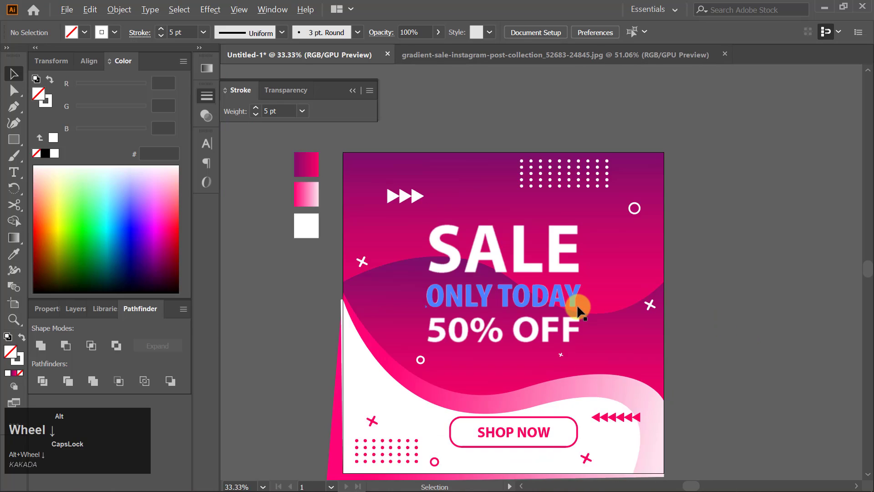
scroll(577, 305, "down", 1)
scroll(577, 305, "up", 1)
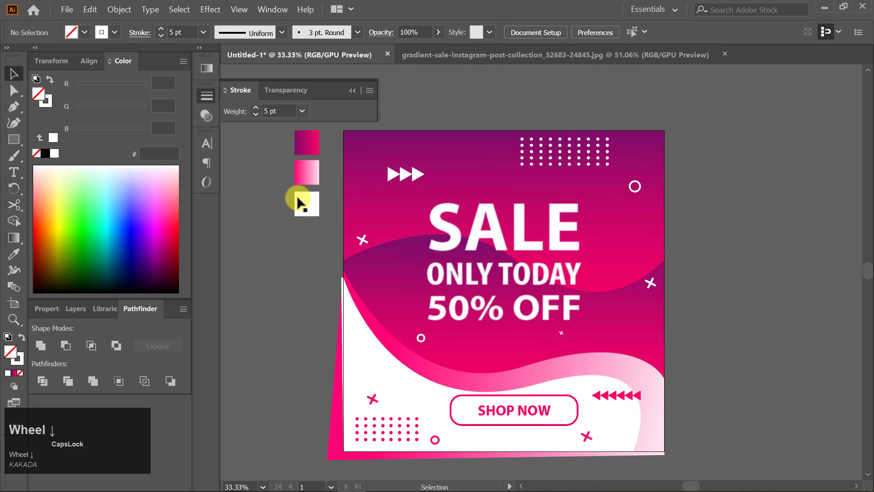
left_click(298, 199)
key("Delete")
left_click(311, 170)
key("Delete")
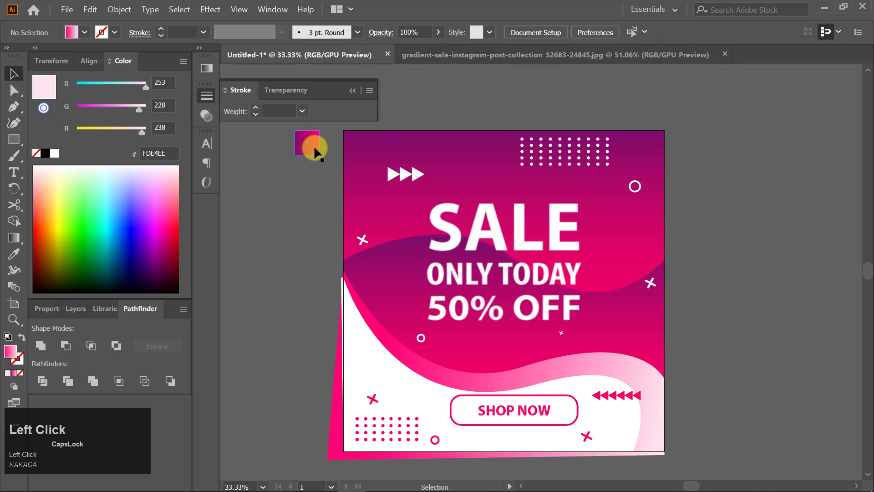
left_click(313, 146)
key("Delete")
Draw a rectangle covering the whole artboard and swap its gradient fill to the stroke, leaving it unfilled.
key("m")
left_click_drag(345, 132, 664, 450)
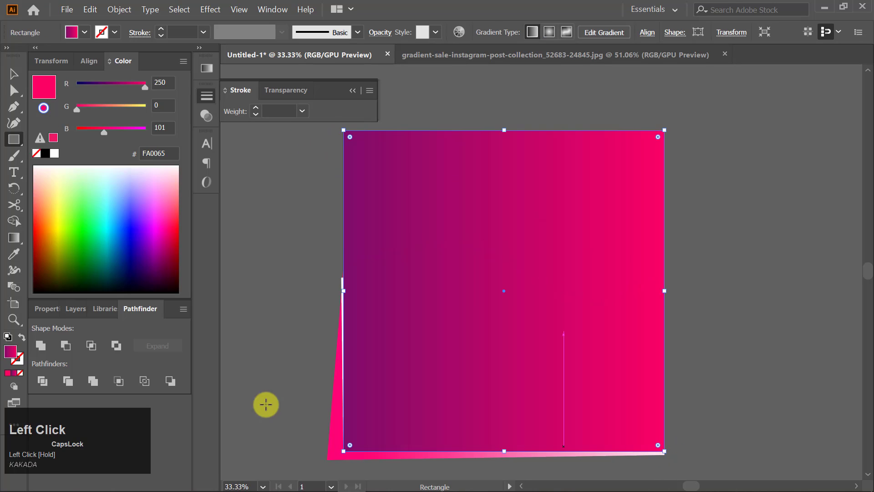
left_click(39, 345)
left_click(21, 339)
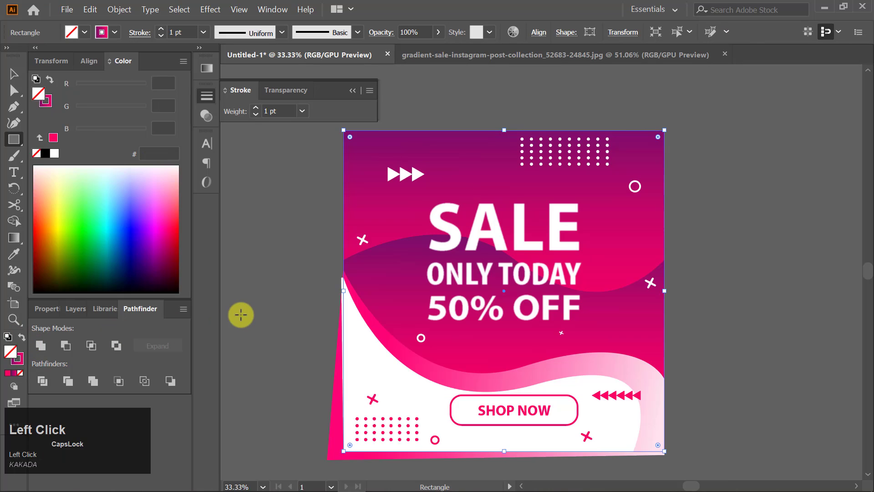
Make a clipping mask on Layer 1 from the artboard-sized rectangle to hide the artwork overhanging the artboard.
key("v")
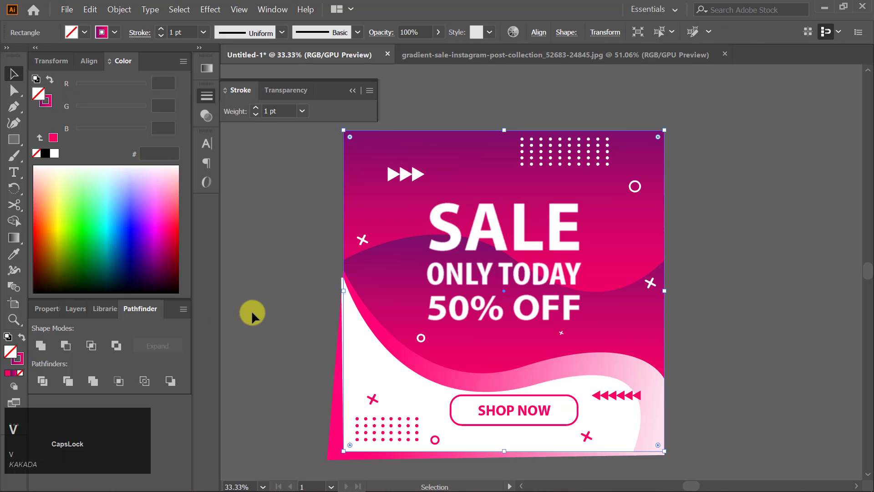
left_click(76, 309)
left_click(182, 212)
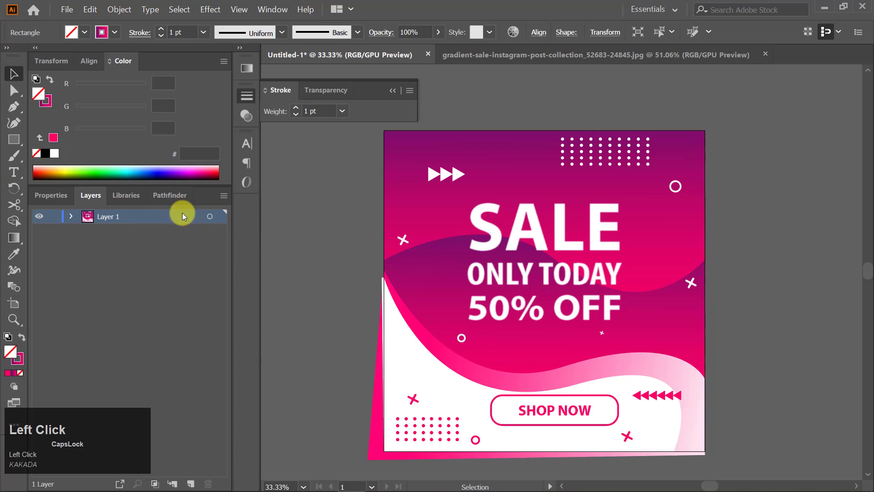
left_click(223, 195)
left_click(294, 259)
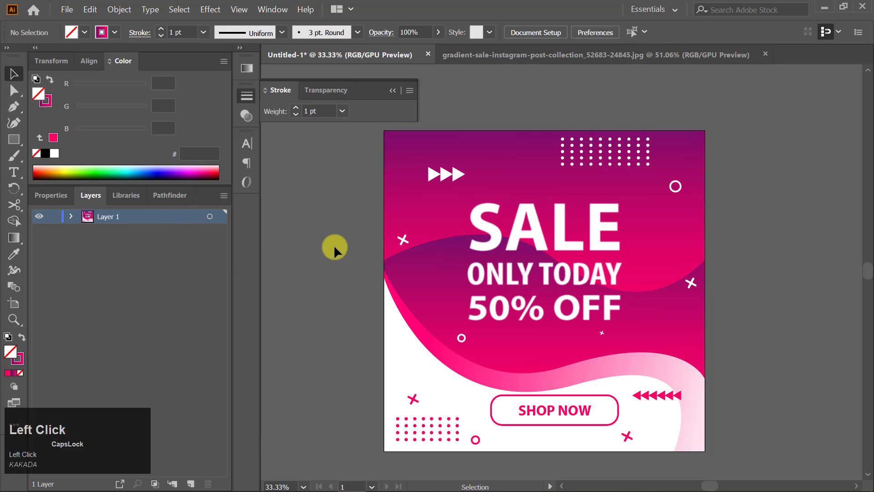